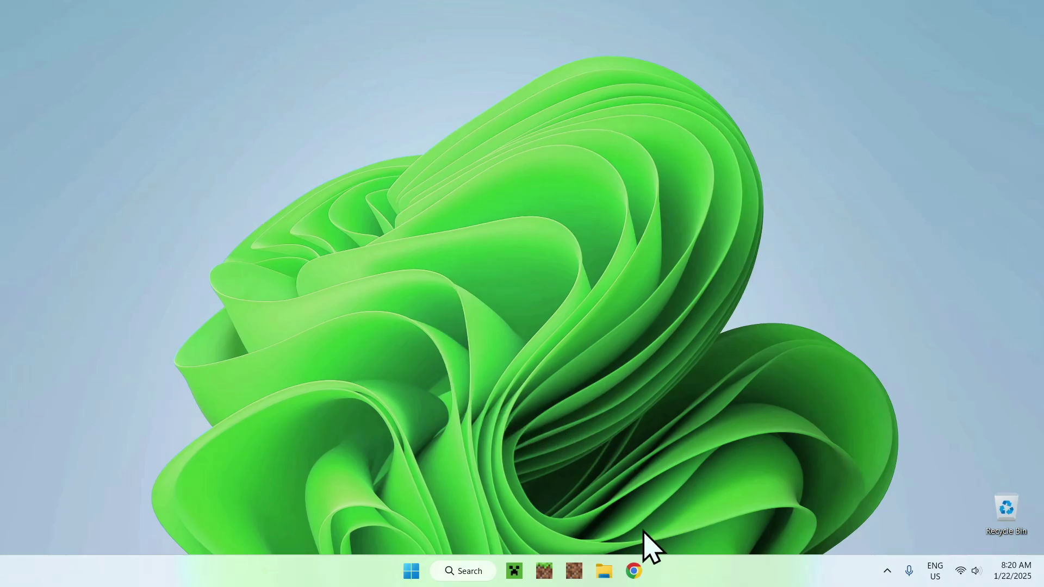
Launch Chrome and search Google for "Sildur's Shaders".
{"action": "left_click", "coordinate": [634, 571]}
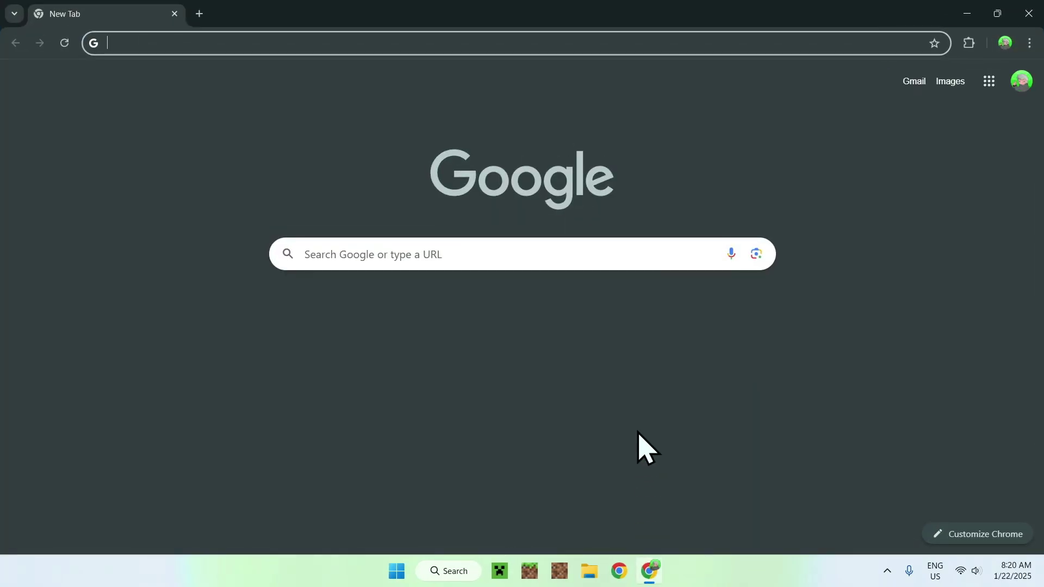
{"action": "left_click", "coordinate": [597, 253]}
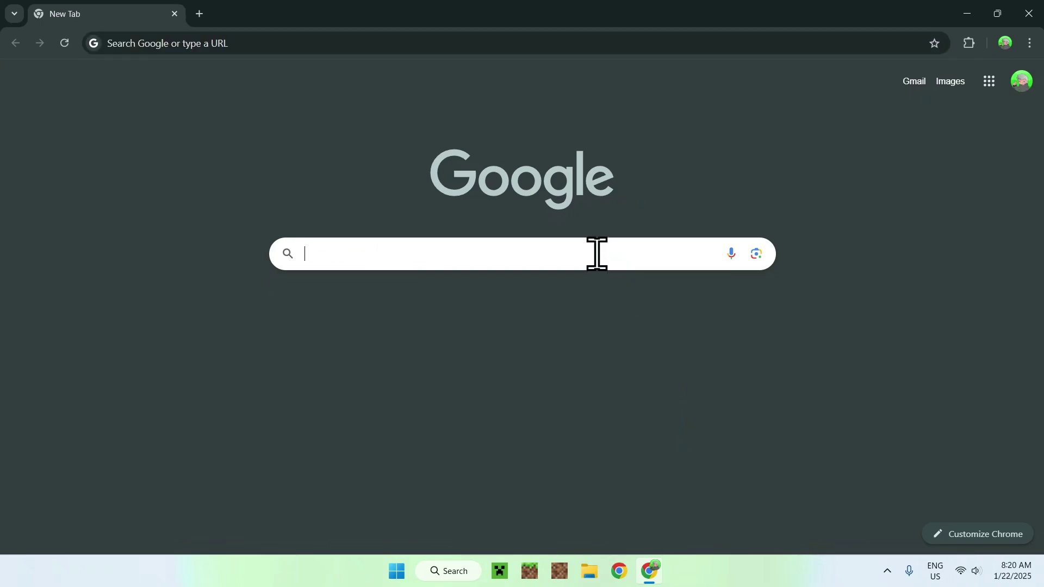
{"action": "type", "text": "Sildu"}
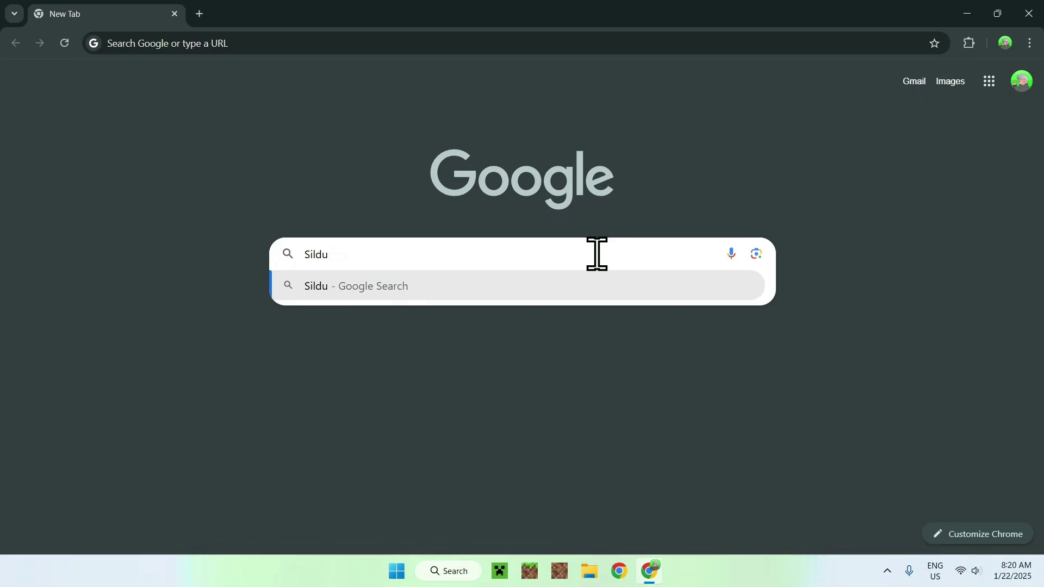
{"action": "type", "text": "r's Shaders"}
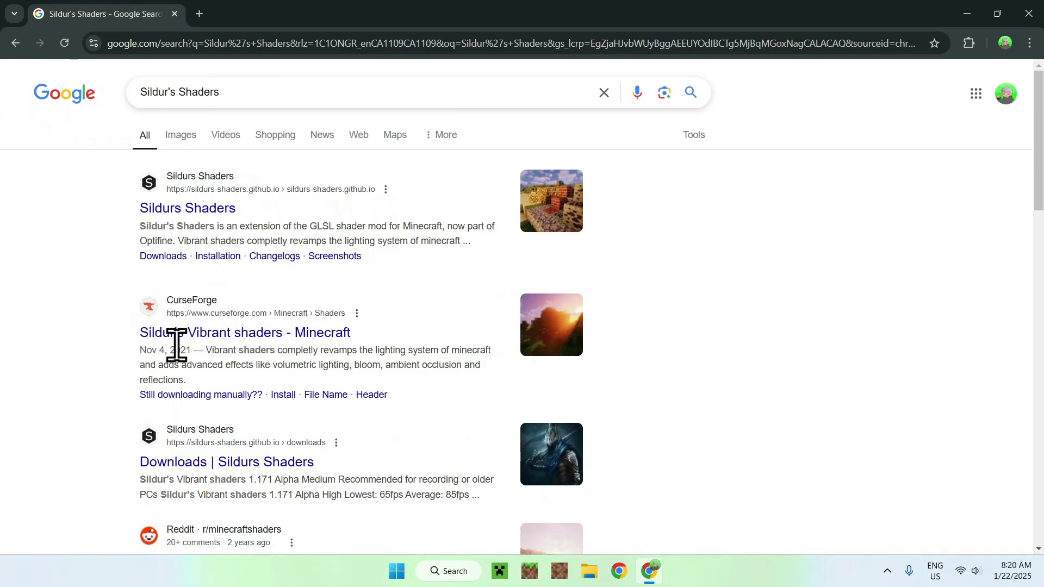
Open the Sildur's Vibrant shaders CurseForge page and find the v1.52 High.zip entry in its Files list.
{"action": "left_click", "coordinate": [224, 350]}
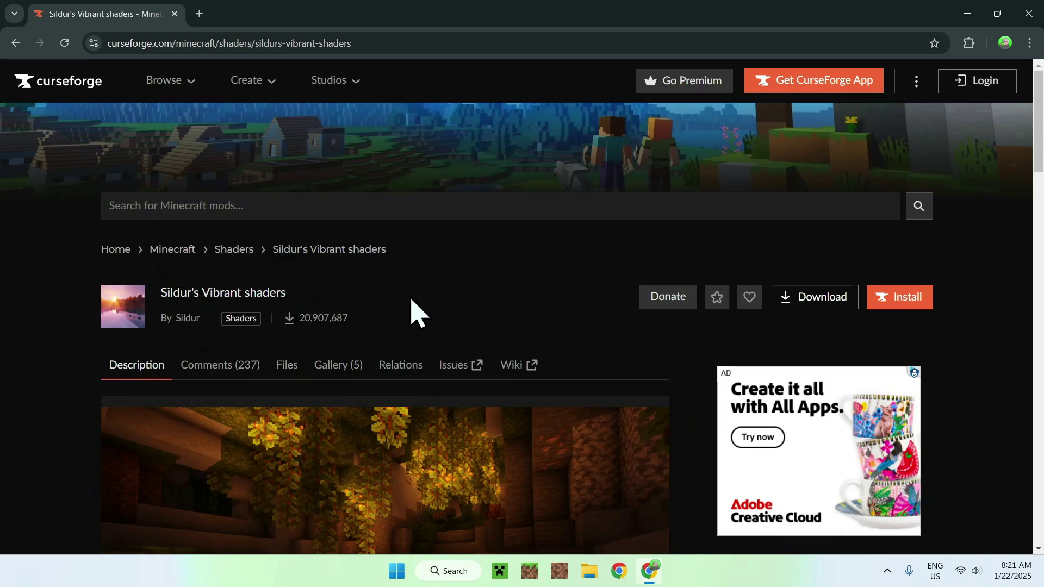
{"action": "left_click", "coordinate": [282, 371]}
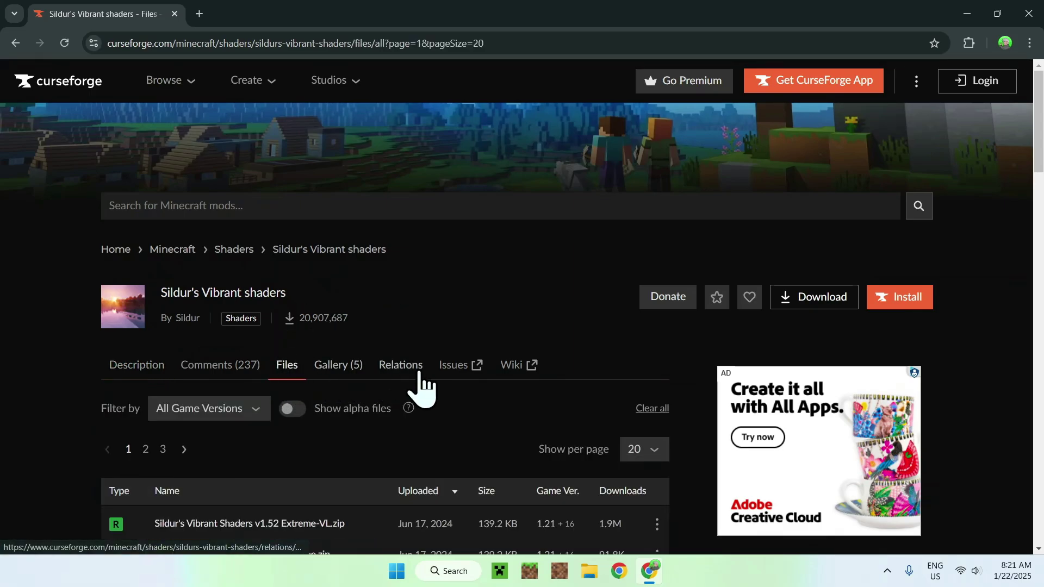
{"action": "scroll", "coordinate": [702, 394], "scroll_direction": "down", "scroll_amount": 3}
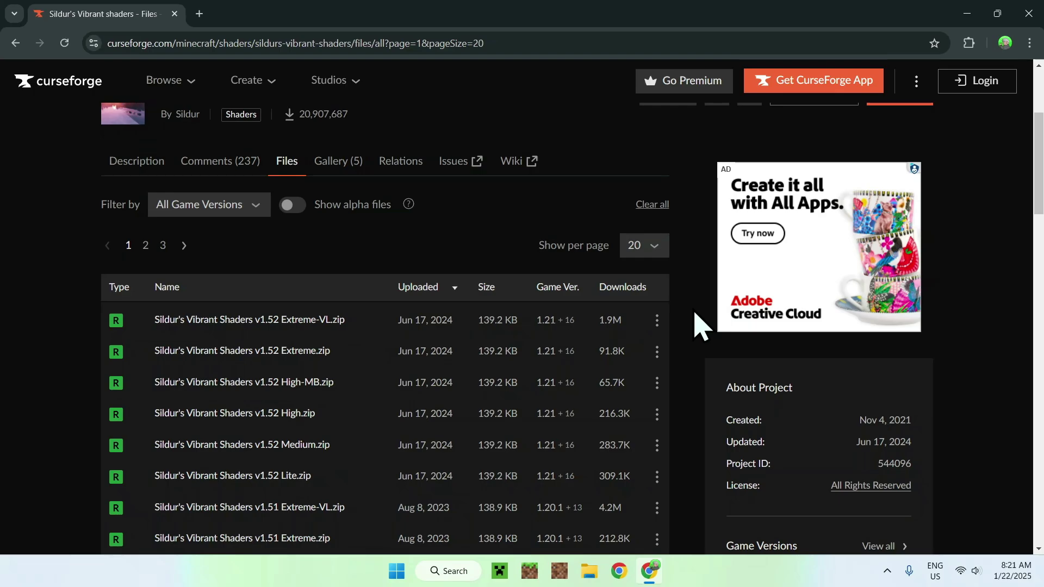
{"action": "scroll", "coordinate": [700, 325], "scroll_direction": "down", "scroll_amount": 2}
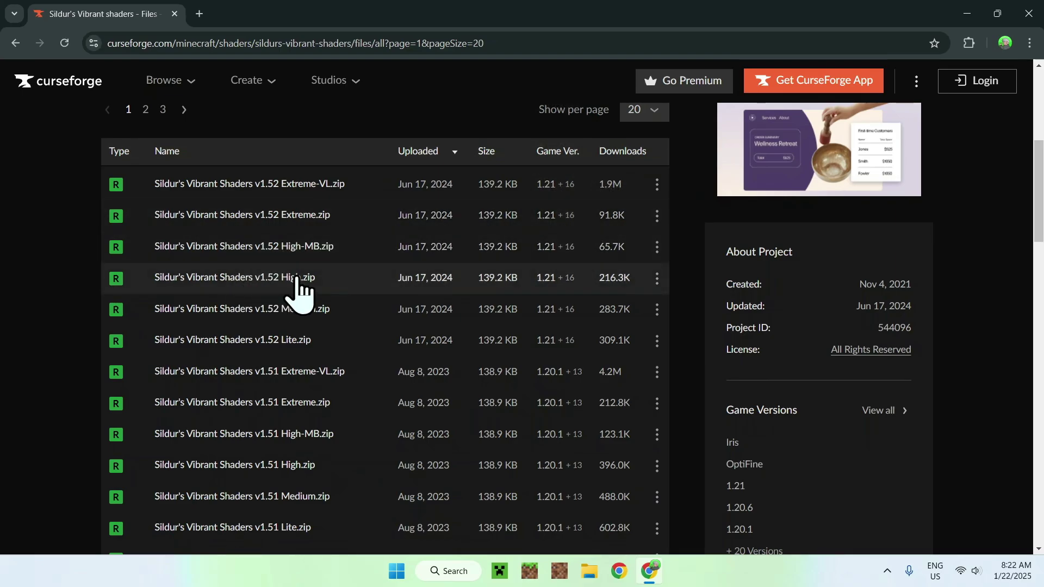
{"action": "mouse_move", "coordinate": [544, 280]}
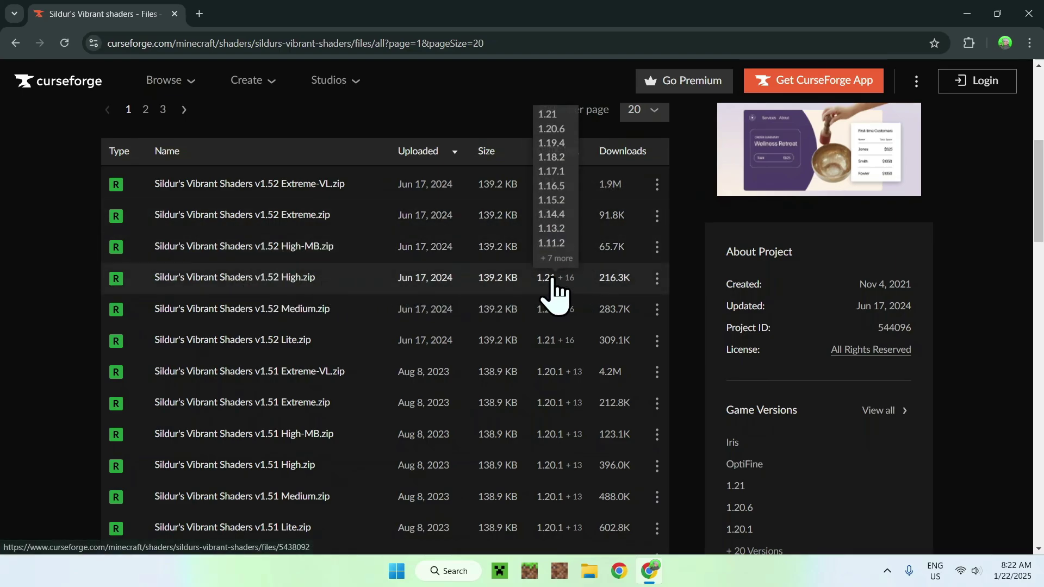
Download Sildur's Vibrant Shaders v1.52 High.zip from its File Details page, then start a new tab.
{"action": "left_click", "coordinate": [322, 281]}
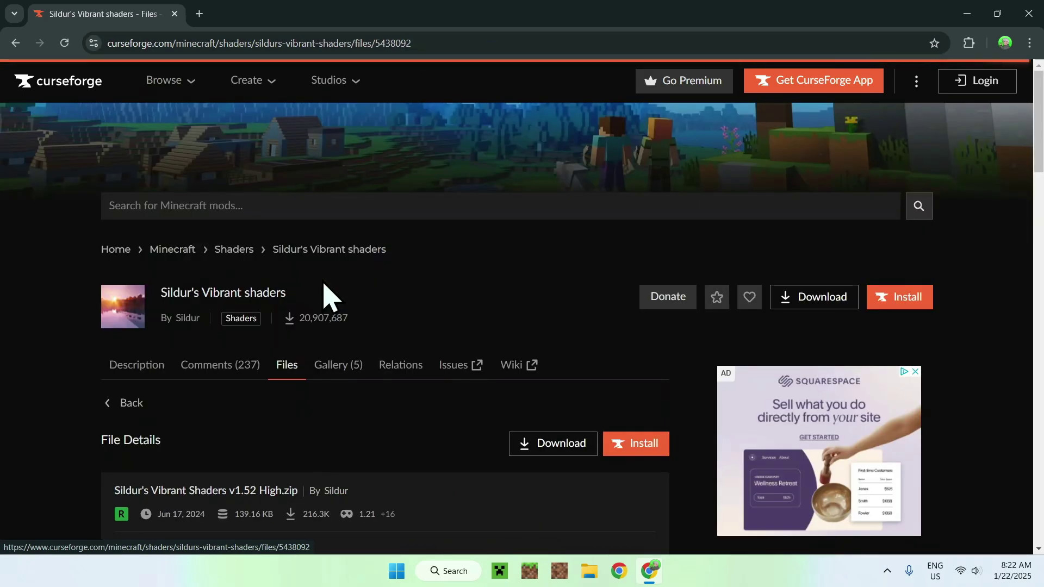
{"action": "scroll", "coordinate": [438, 293], "scroll_direction": "down", "scroll_amount": 2}
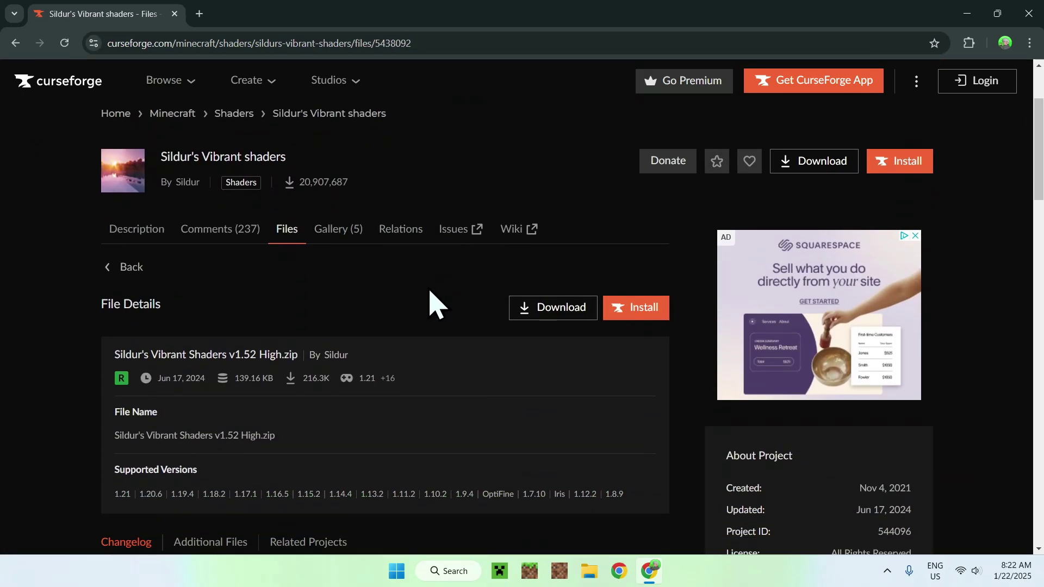
{"action": "left_click", "coordinate": [556, 314]}
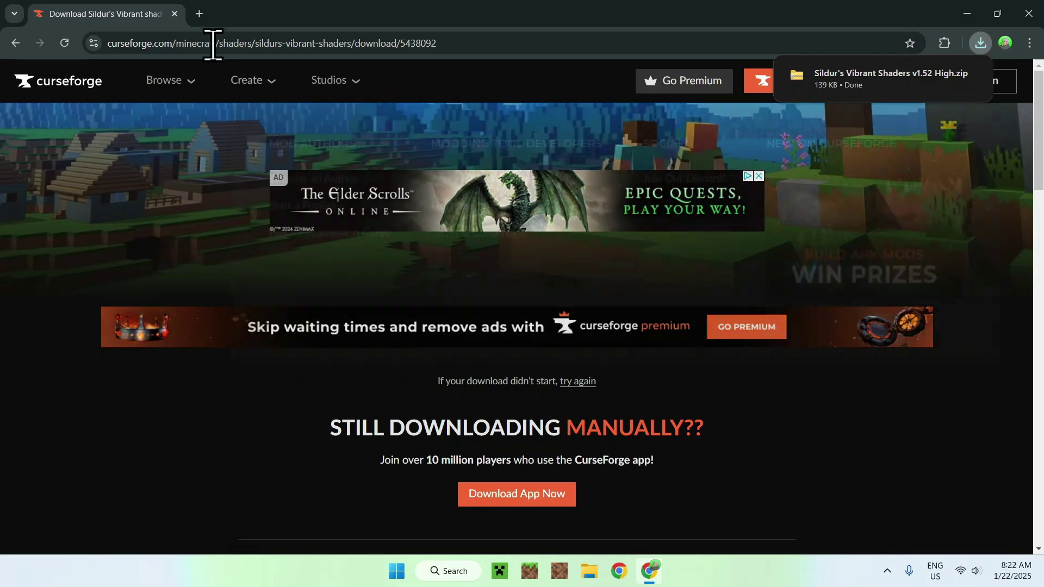
{"action": "left_click", "coordinate": [199, 13]}
Search Google for "Iris Shaders" and go to the official irisshaders.dev site.
{"action": "left_click", "coordinate": [348, 253]}
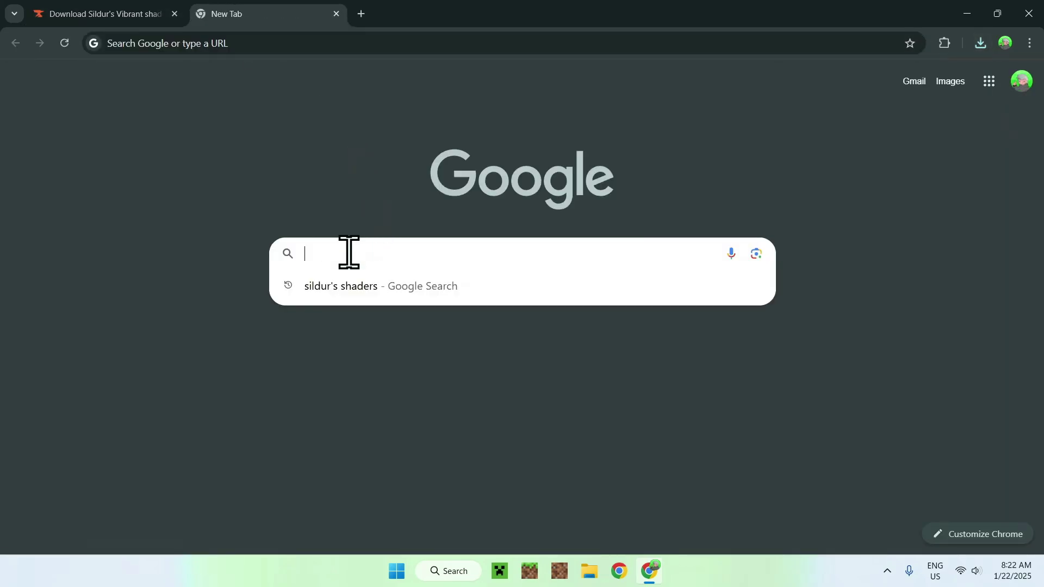
{"action": "type", "text": "Iris "}
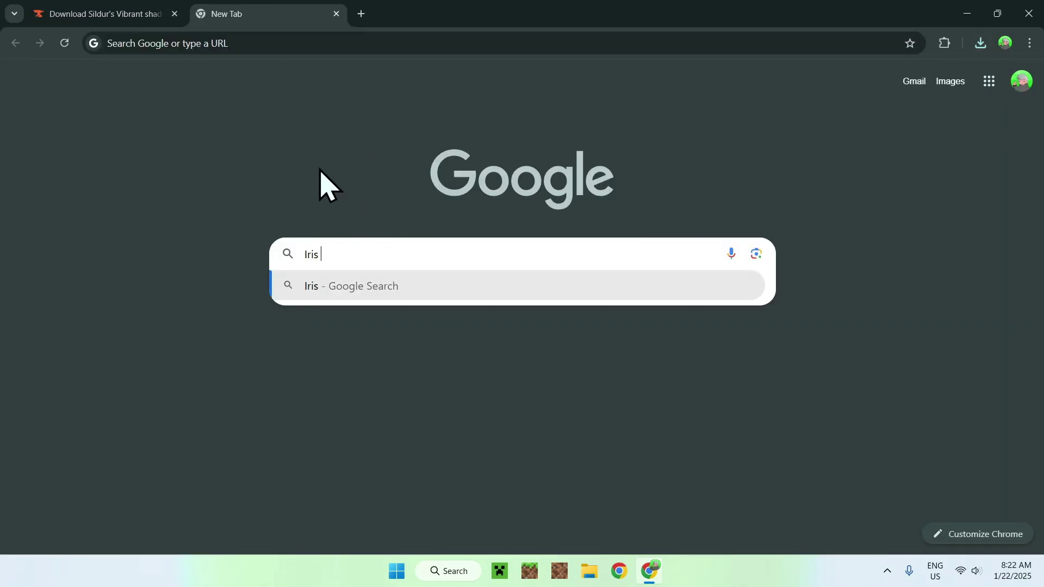
{"action": "type", "text": "Shaders"}
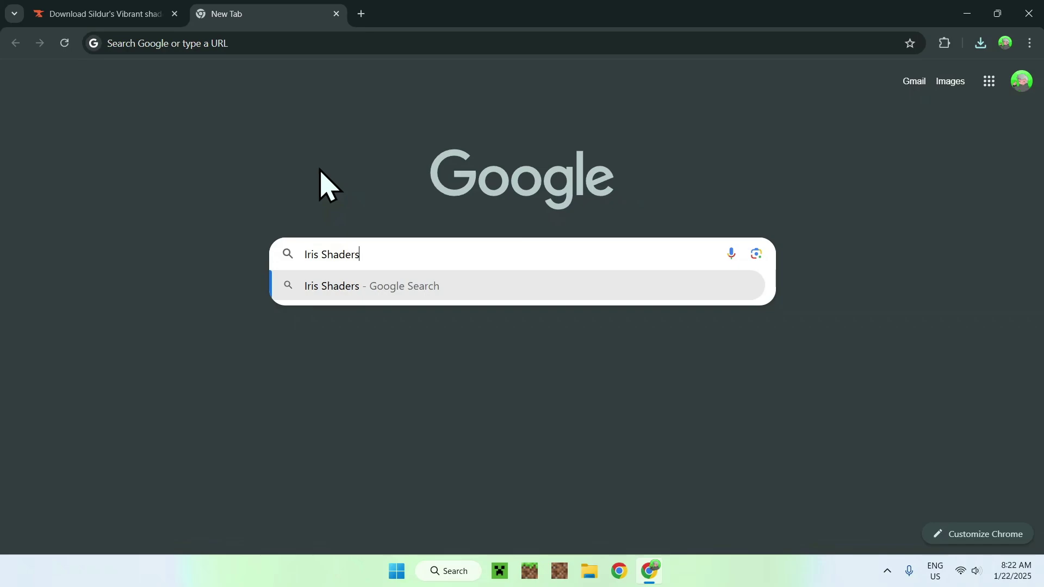
{"action": "key", "text": "Return"}
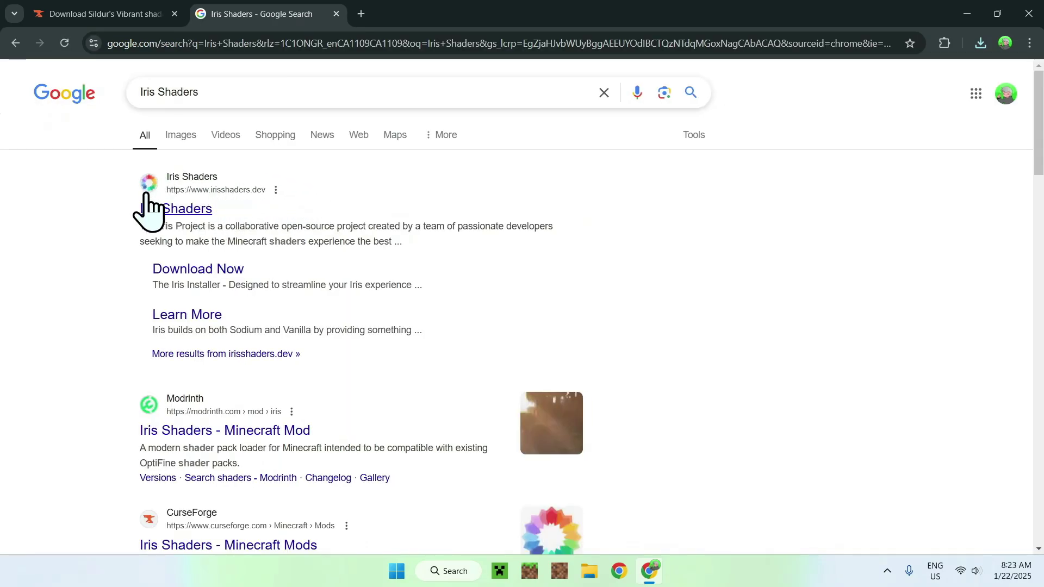
{"action": "left_click", "coordinate": [180, 211]}
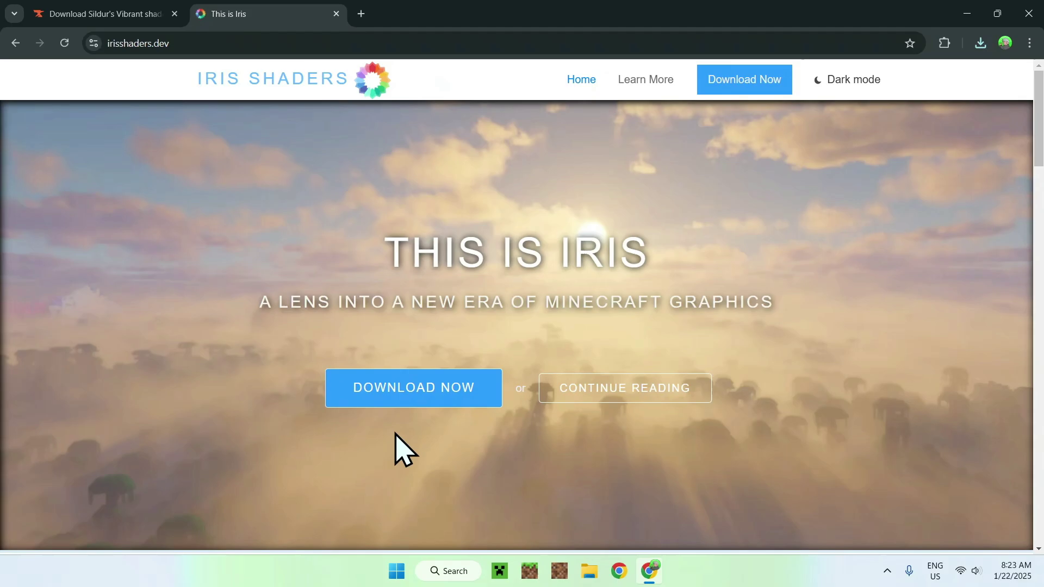
Download the universal Iris-Installer-3.2.1.jar from the Iris download page and confirm it finished.
{"action": "left_click", "coordinate": [399, 401]}
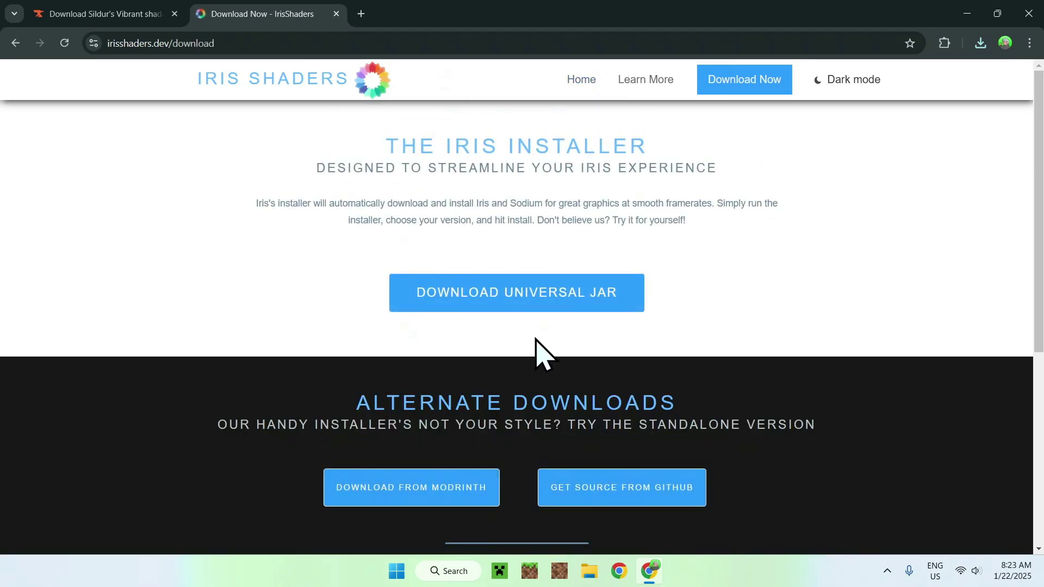
{"action": "left_click", "coordinate": [498, 315]}
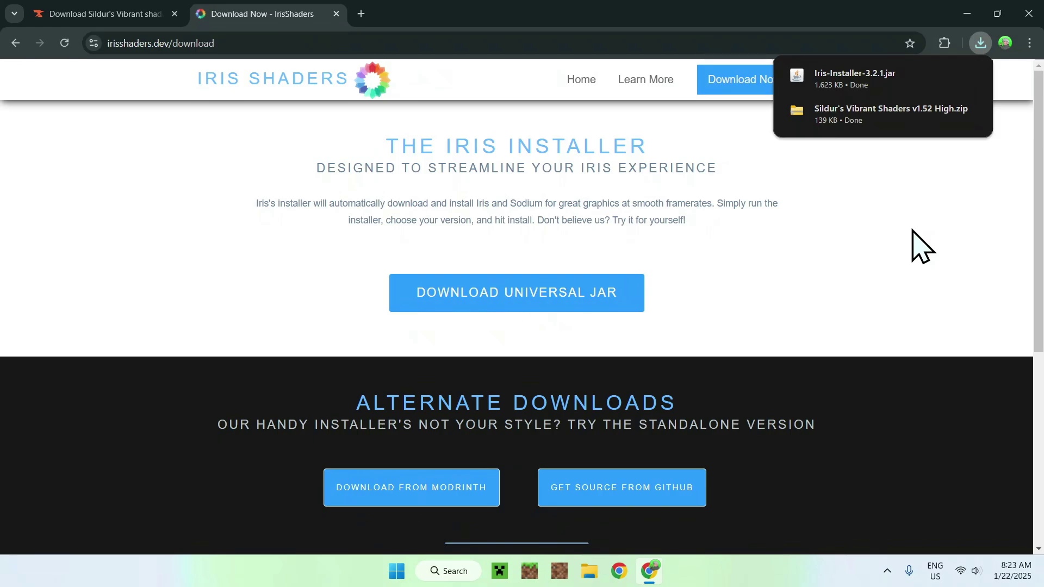
{"action": "mouse_move", "coordinate": [895, 77]}
In another new tab, search Google for "JDK 23".
{"action": "left_click", "coordinate": [360, 13]}
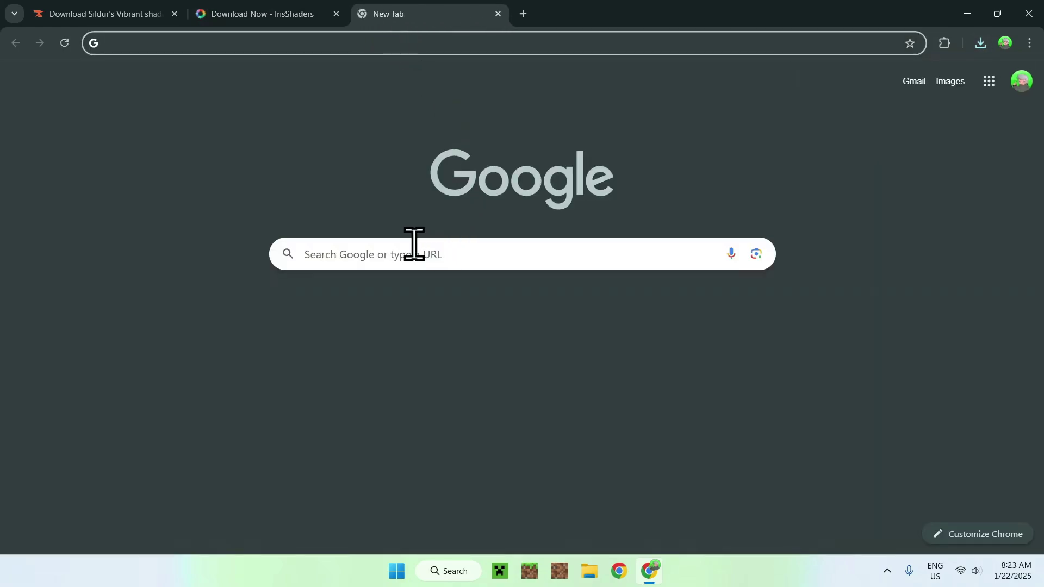
{"action": "left_click", "coordinate": [399, 253]}
{"action": "type", "text": "JDK 23"}
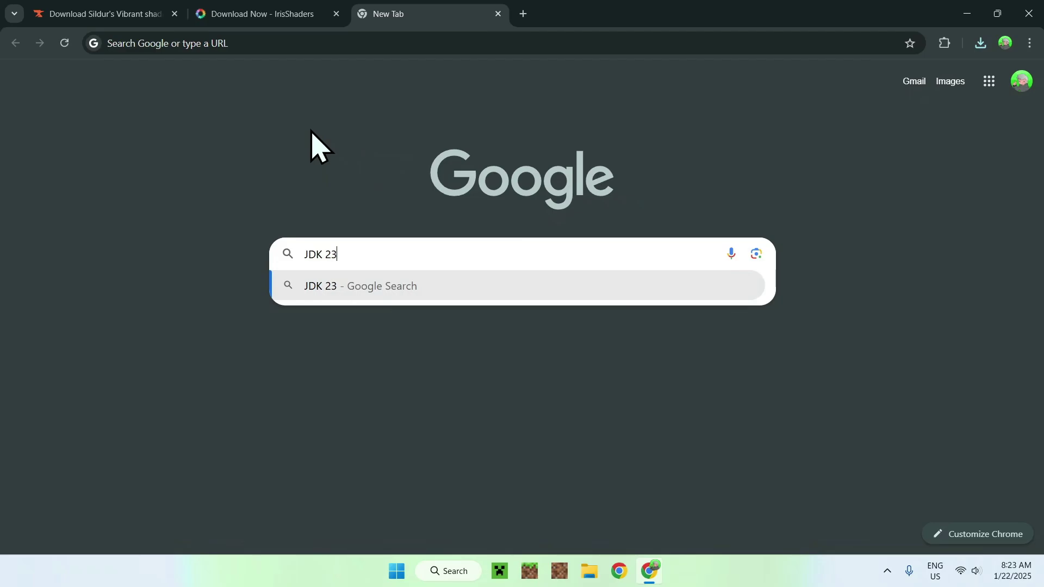
{"action": "key", "text": "Return"}
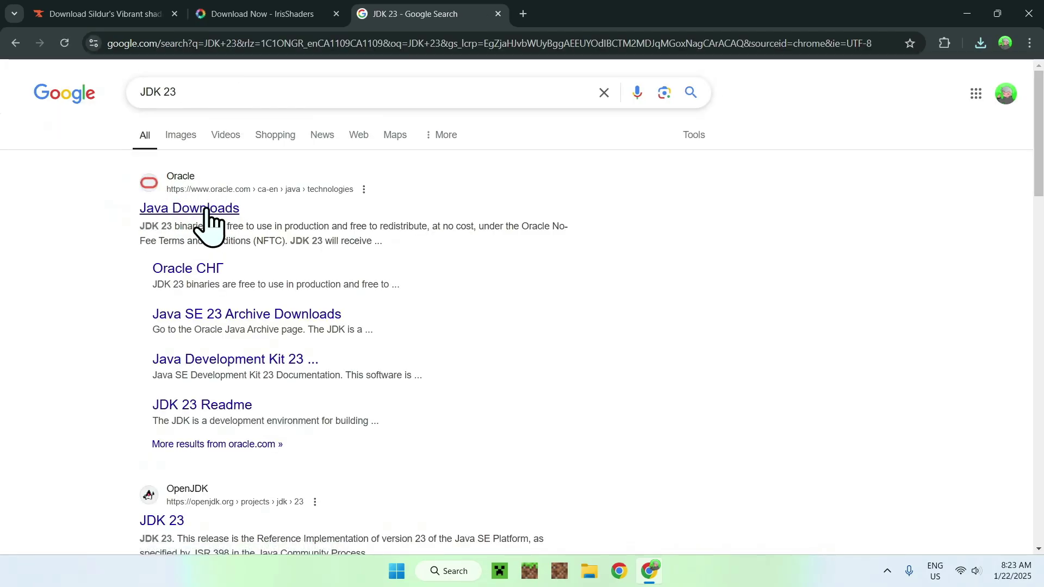
Go to Oracle's Java Downloads page and accept its cookies.
{"action": "left_click", "coordinate": [178, 210]}
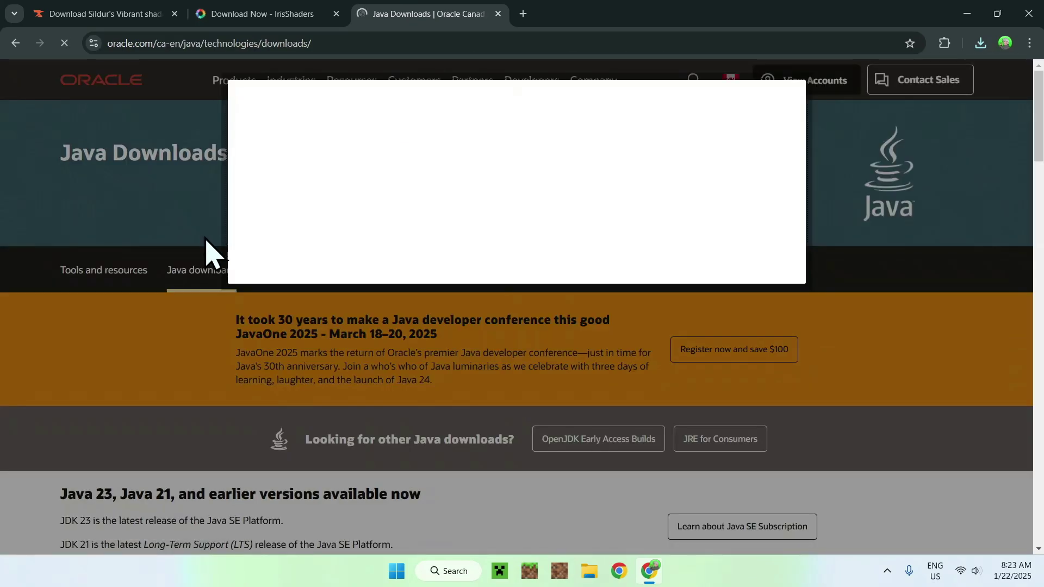
{"action": "left_click", "coordinate": [274, 259]}
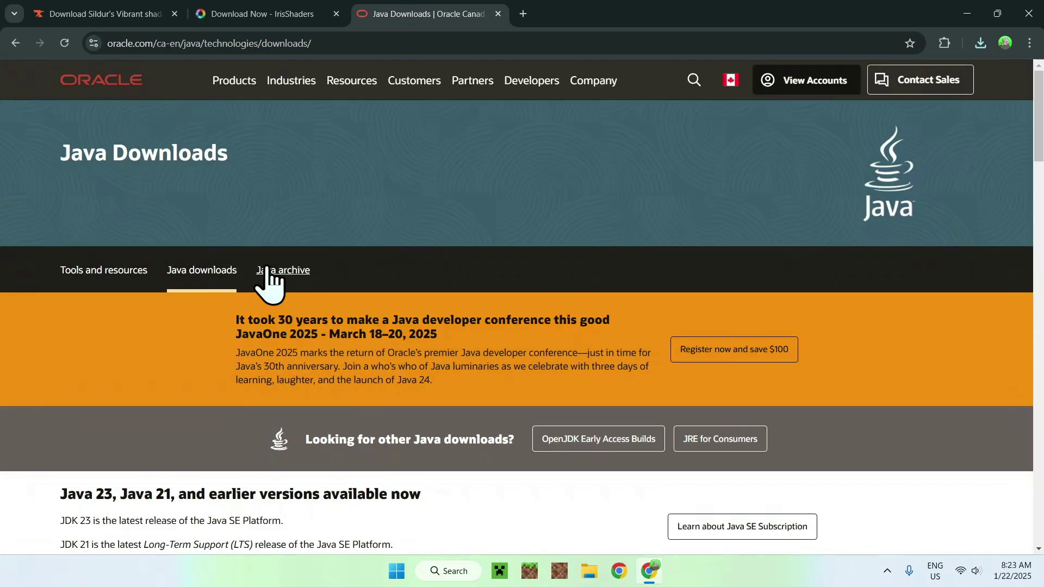
{"action": "scroll", "coordinate": [268, 272], "scroll_direction": "down", "scroll_amount": 5}
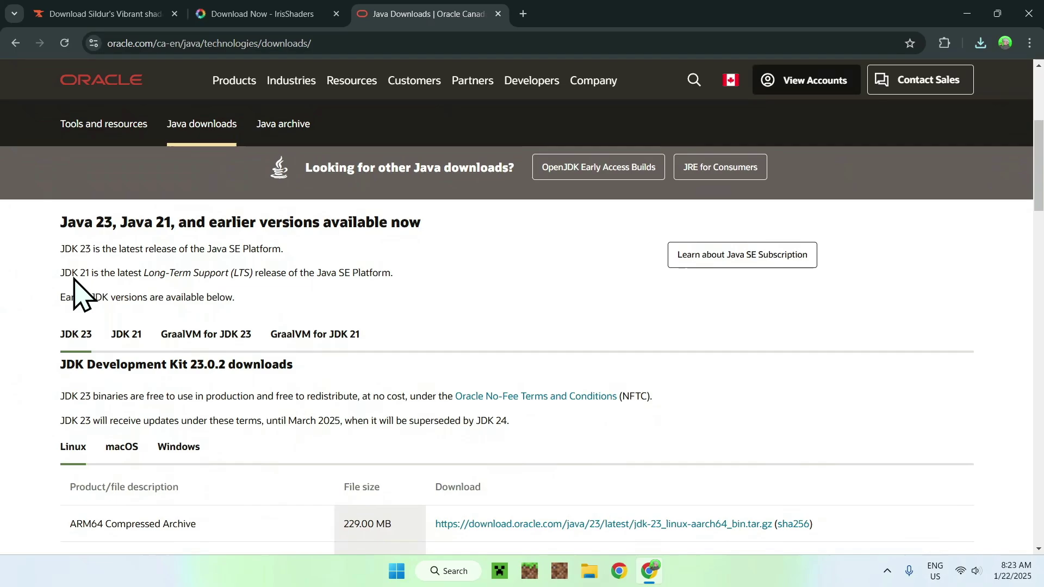
{"action": "scroll", "coordinate": [144, 221], "scroll_direction": "up", "scroll_amount": 4}
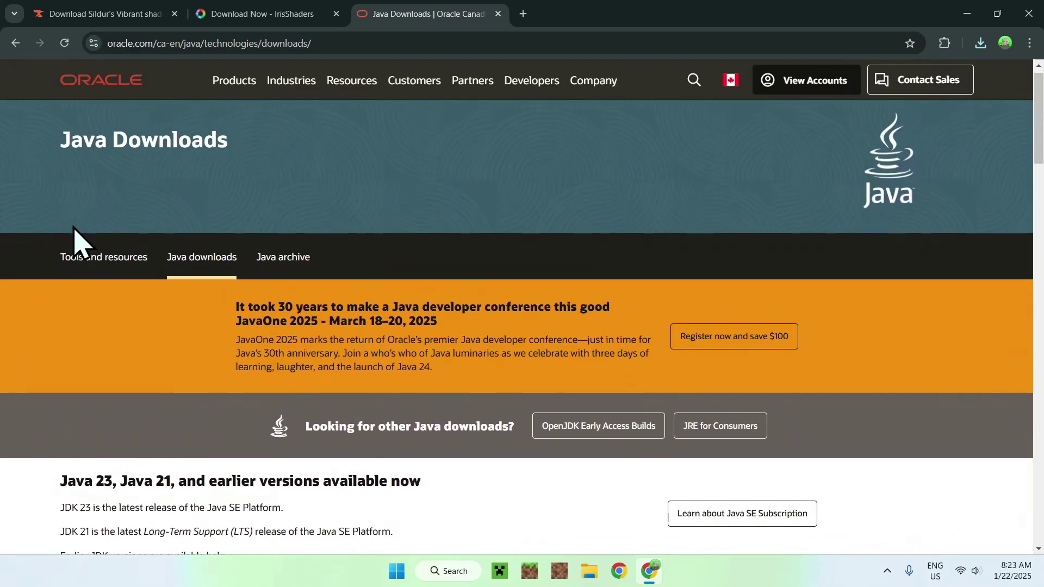
{"action": "scroll", "coordinate": [65, 271], "scroll_direction": "down", "scroll_amount": 3}
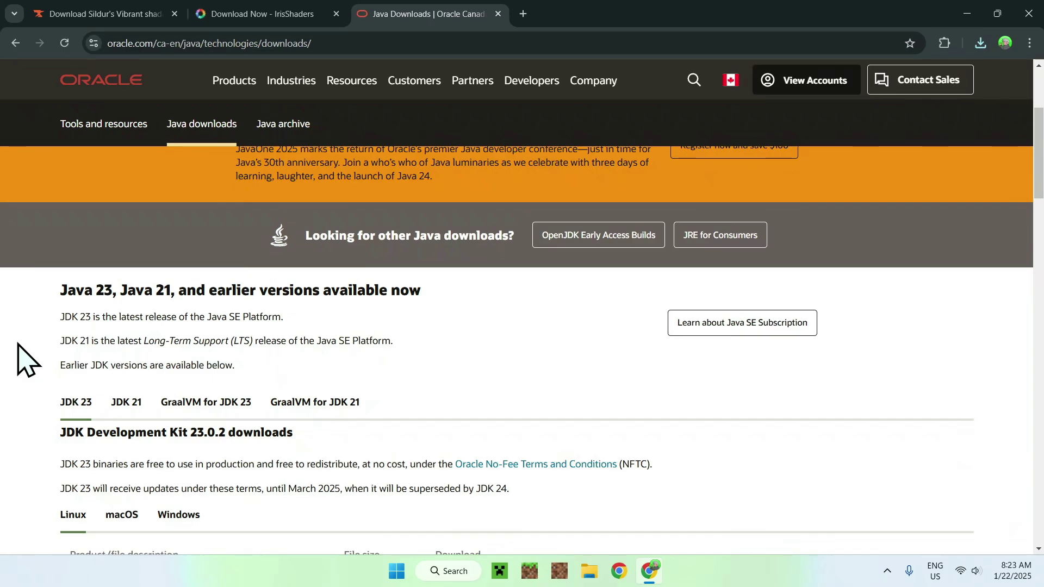
{"action": "scroll", "coordinate": [22, 358], "scroll_direction": "down", "scroll_amount": 1}
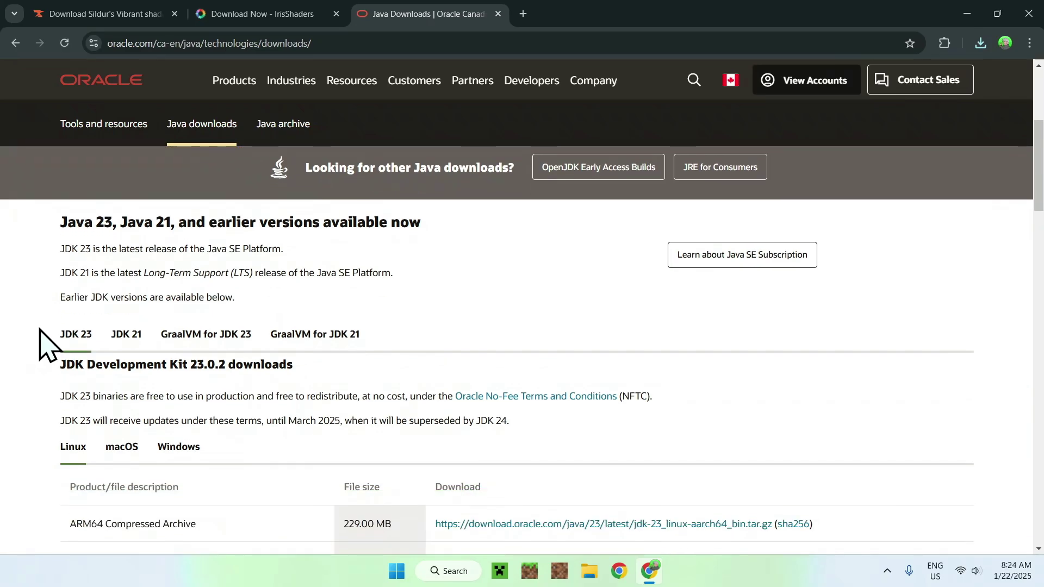
Review the JDK 23 Windows x64 installer downloads, then close the browser.
{"action": "left_click", "coordinate": [171, 458]}
{"action": "scroll", "coordinate": [38, 466], "scroll_direction": "down", "scroll_amount": 3}
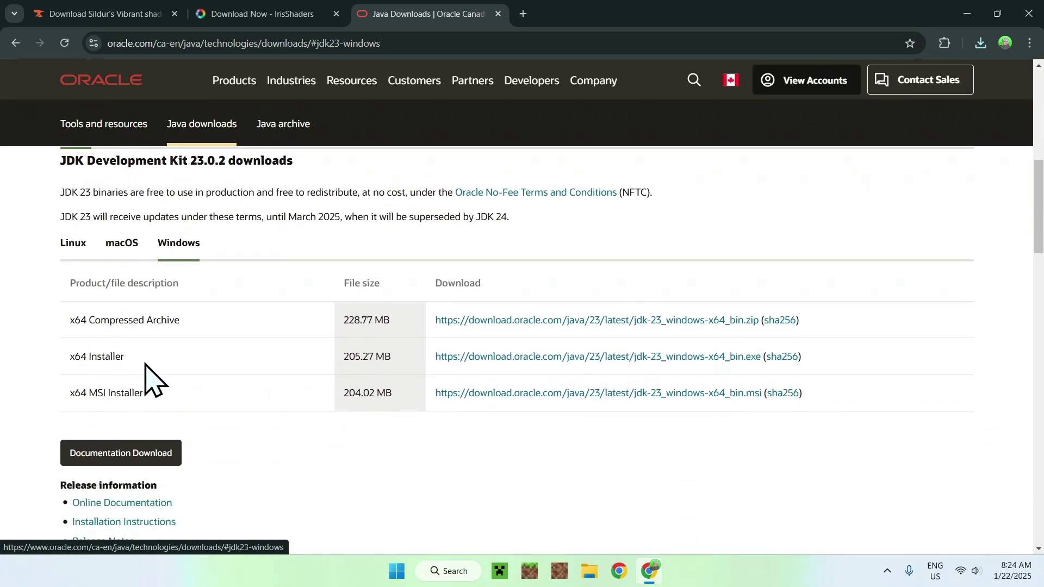
{"action": "left_click_drag", "start_coordinate": [70, 356], "coordinate": [124, 357]}
{"action": "scroll", "coordinate": [37, 349], "scroll_direction": "up", "scroll_amount": 7}
{"action": "scroll", "coordinate": [40, 244], "scroll_direction": "down", "scroll_amount": 5}
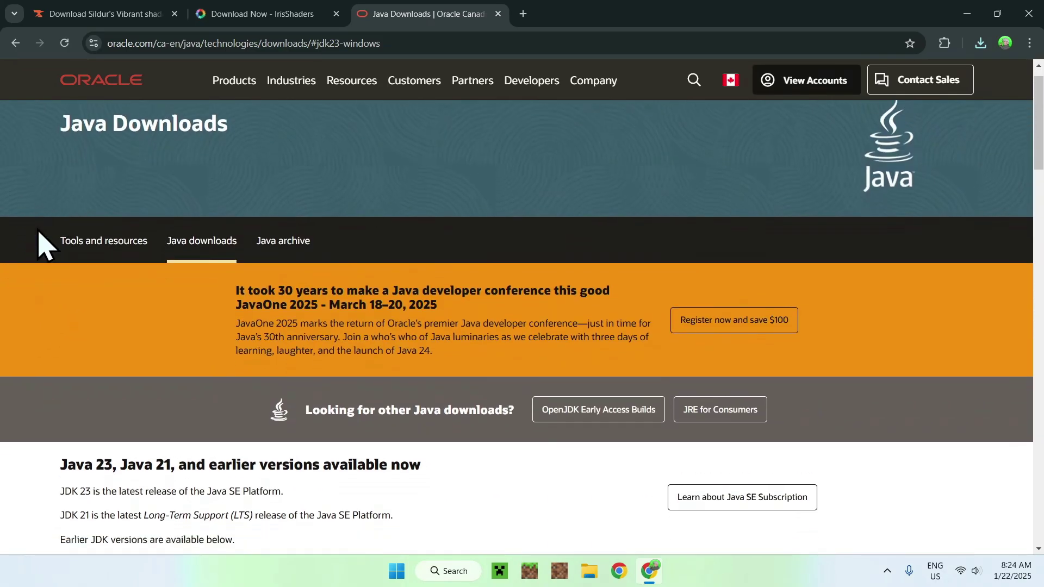
{"action": "scroll", "coordinate": [42, 280], "scroll_direction": "down", "scroll_amount": 2}
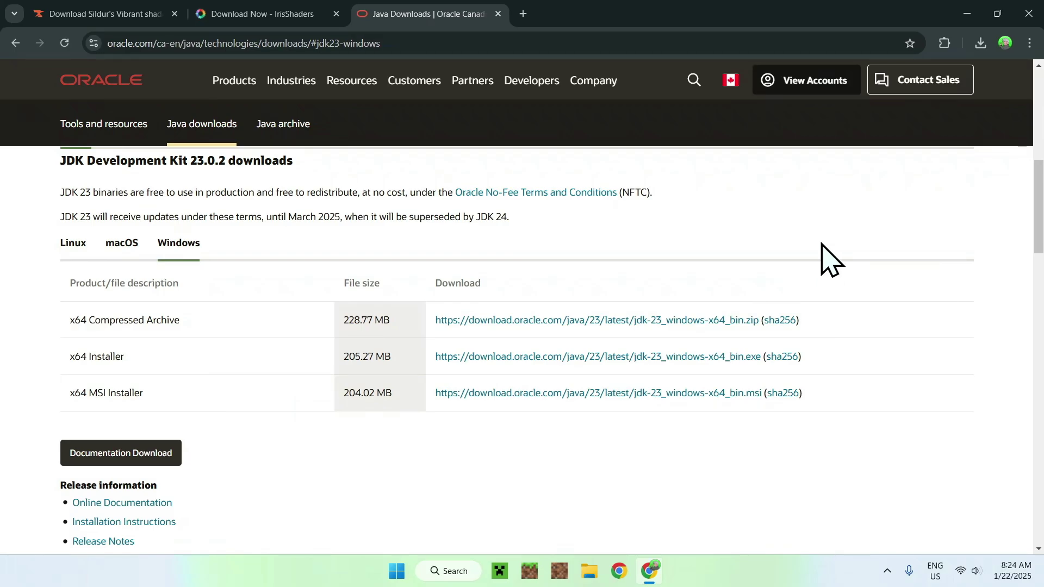
{"action": "left_click", "coordinate": [1028, 13]}
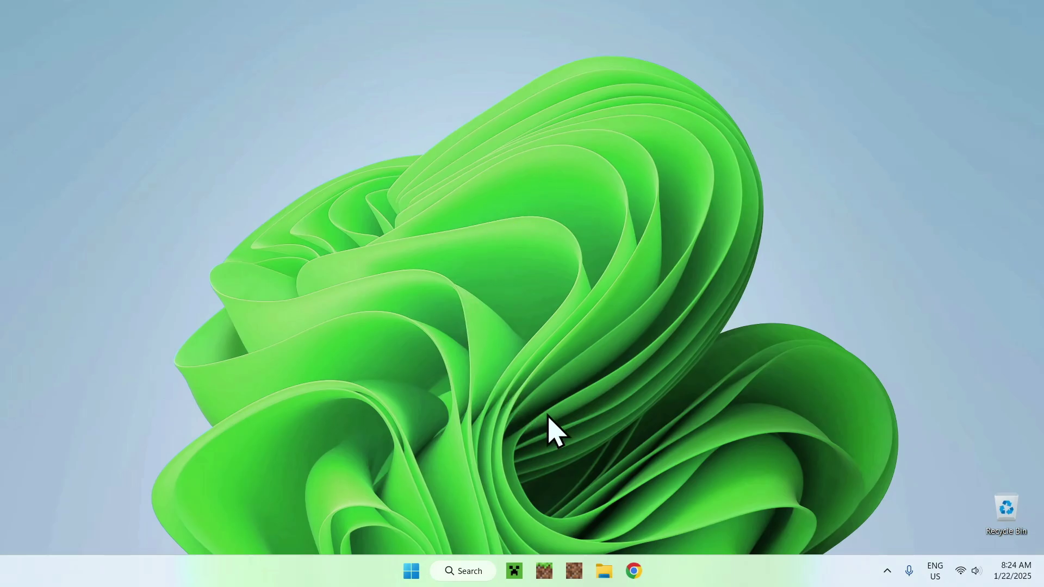
Open File Explorer's Downloads folder containing Iris-Installer-3.2.1.jar and the v1.52 High.zip shader pack.
{"action": "left_click", "coordinate": [602, 570]}
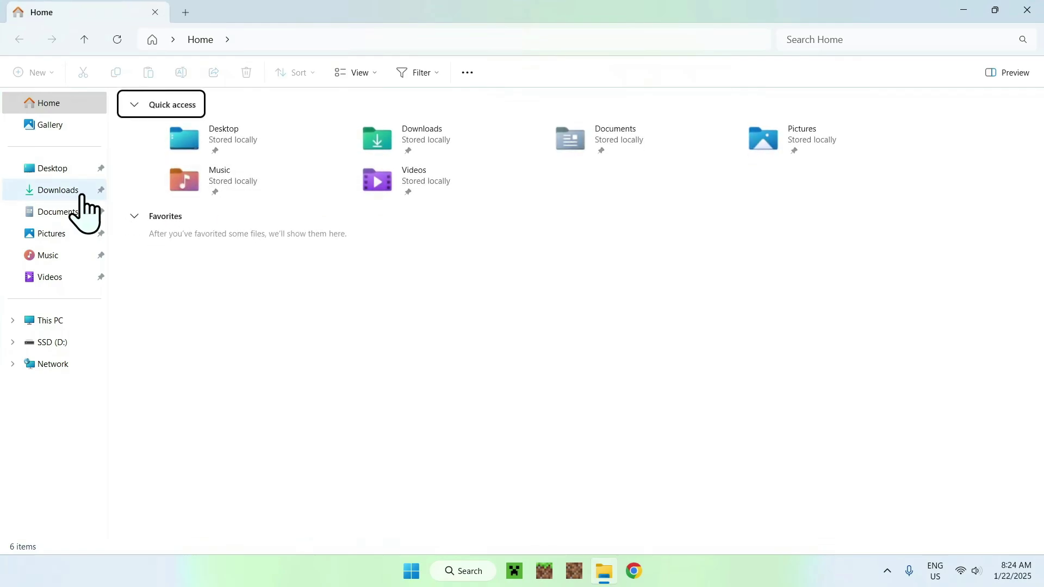
{"action": "left_click", "coordinate": [80, 194]}
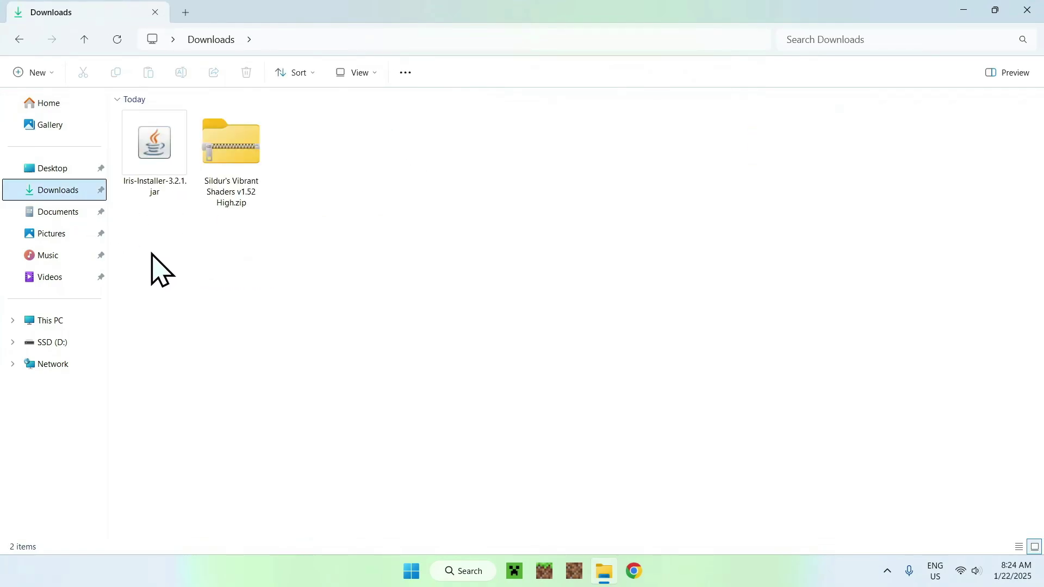
{"action": "left_click_drag", "start_coordinate": [140, 239], "coordinate": [191, 256]}
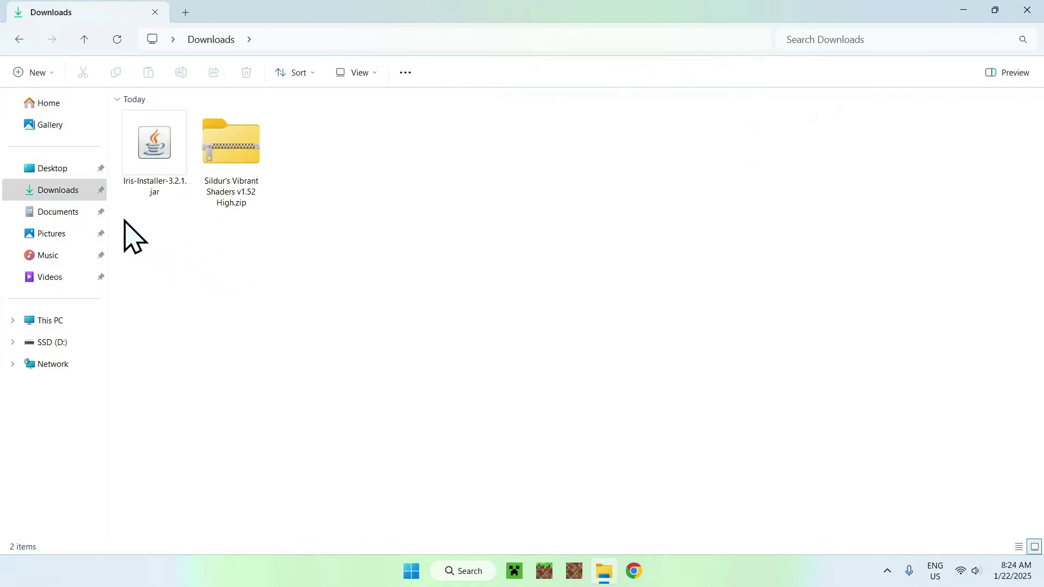
{"action": "left_click_drag", "start_coordinate": [125, 220], "coordinate": [129, 344]}
{"action": "left_click_drag", "start_coordinate": [125, 217], "coordinate": [263, 220]}
Run Iris-Installer-3.2.1.jar, install Iris Only for 1.21.4, and close the installer when done.
{"action": "left_click", "coordinate": [150, 179]}
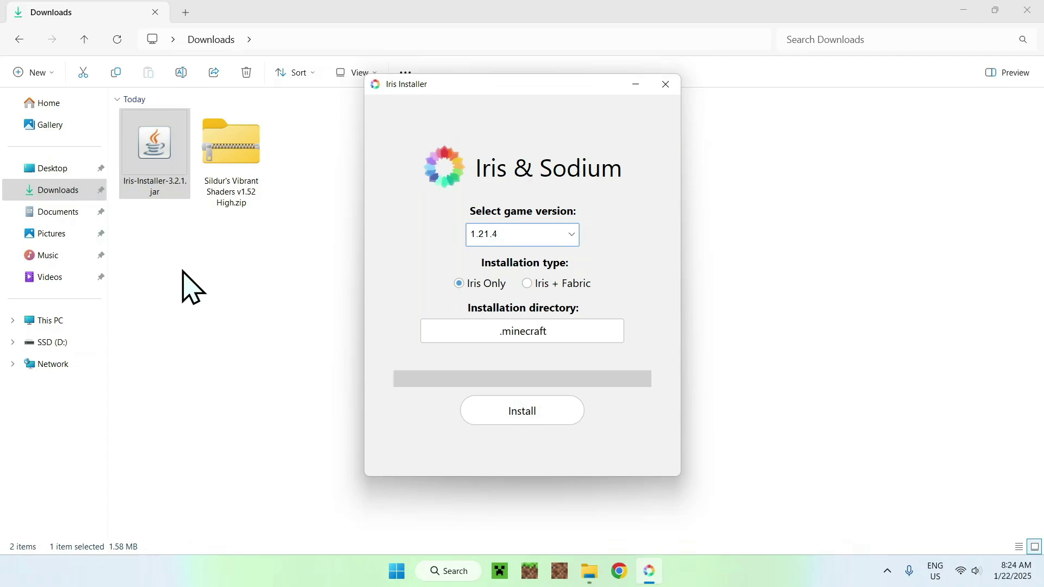
{"action": "left_click", "coordinate": [472, 239]}
{"action": "left_click", "coordinate": [426, 230]}
{"action": "left_click", "coordinate": [520, 415]}
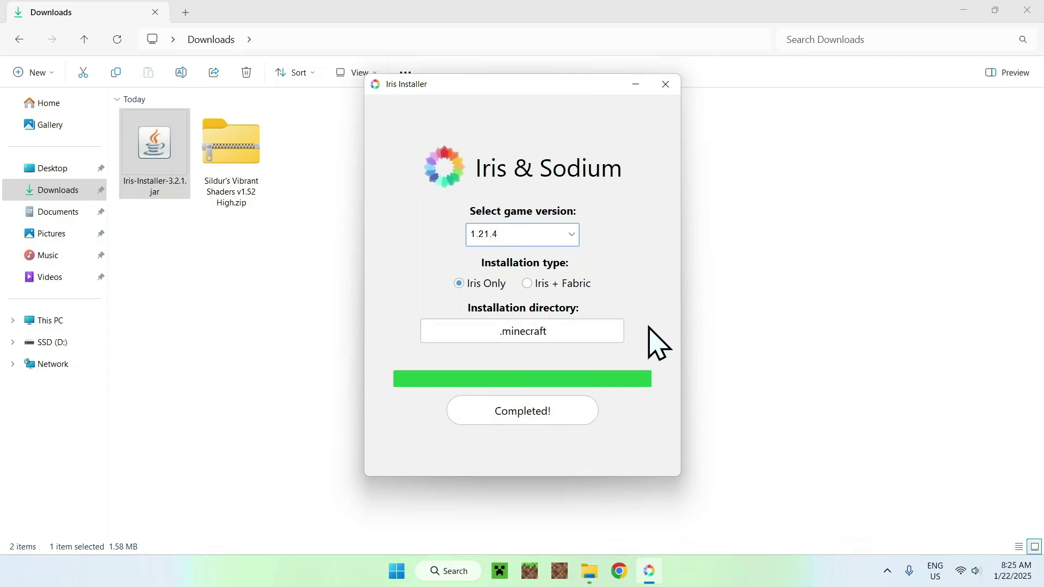
{"action": "left_click", "coordinate": [665, 85]}
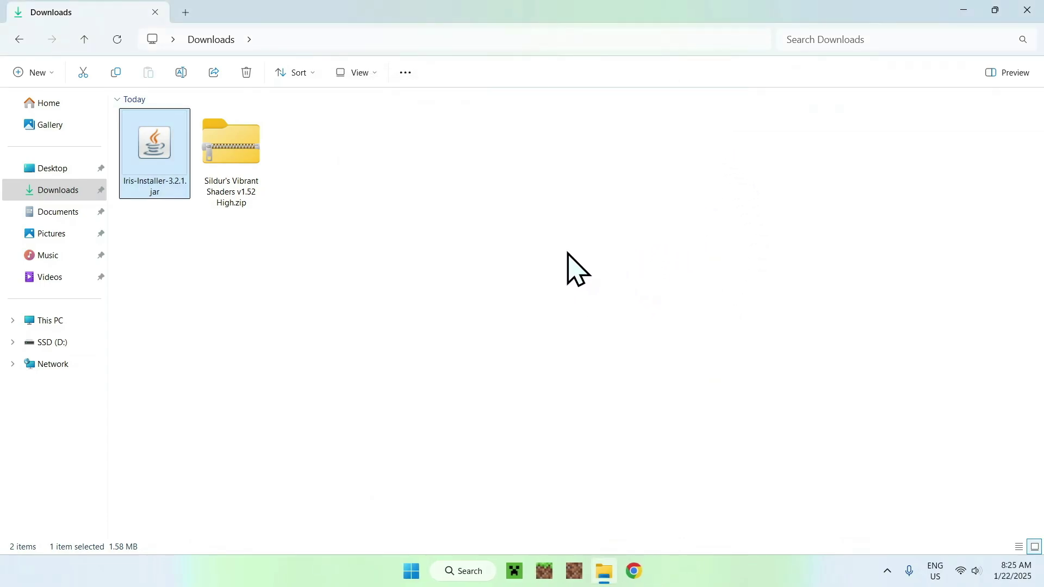
Launch the Minecraft Launcher and view its Installations list with the Iris & Sodium 1.21.4 profile.
{"action": "left_click", "coordinate": [514, 570]}
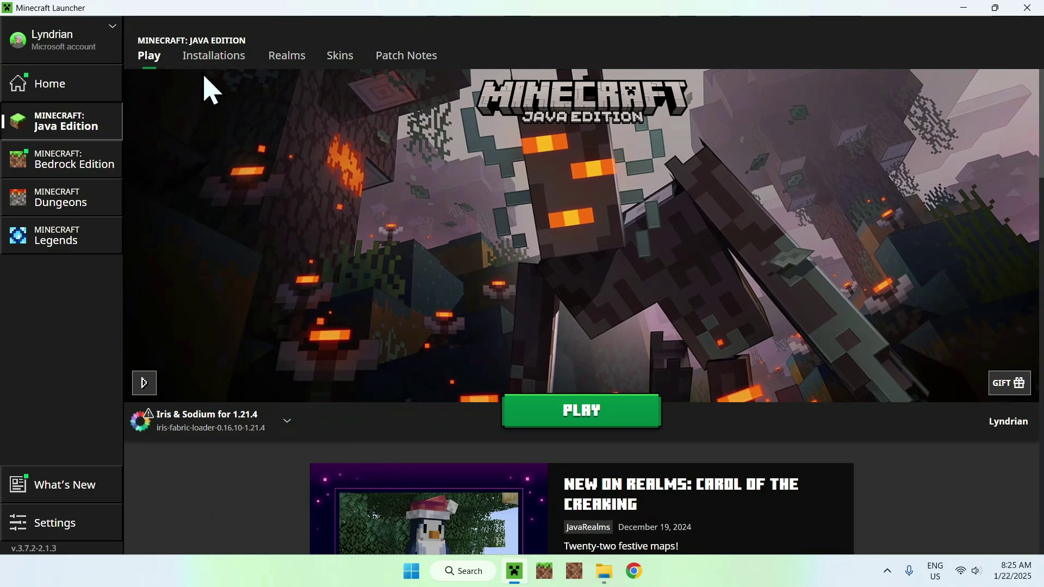
{"action": "left_click", "coordinate": [213, 57]}
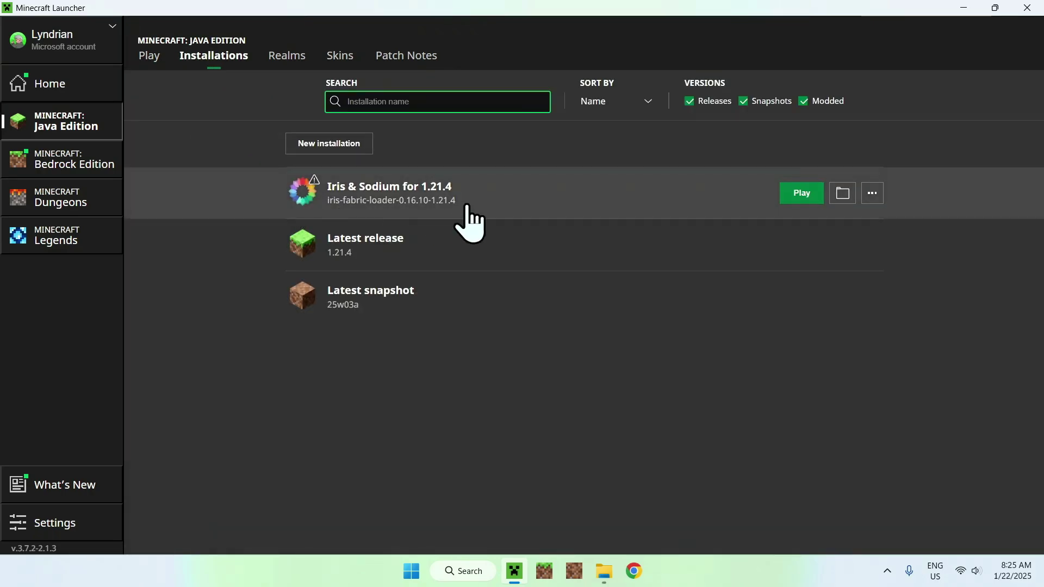
Open the shaderpacks folder inside the Iris installation's game folder.
{"action": "left_click", "coordinate": [837, 200]}
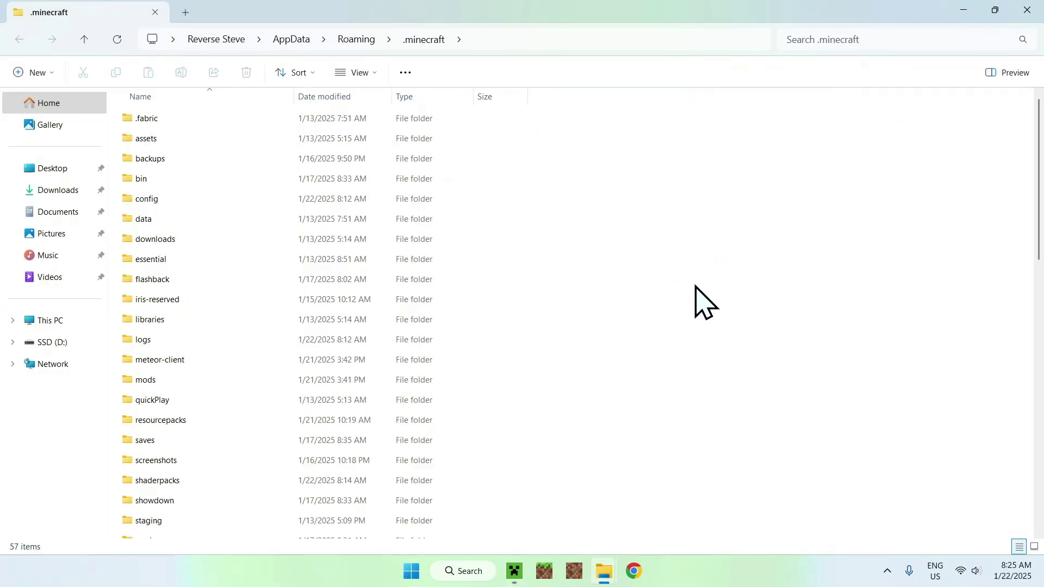
{"action": "left_click", "coordinate": [266, 481]}
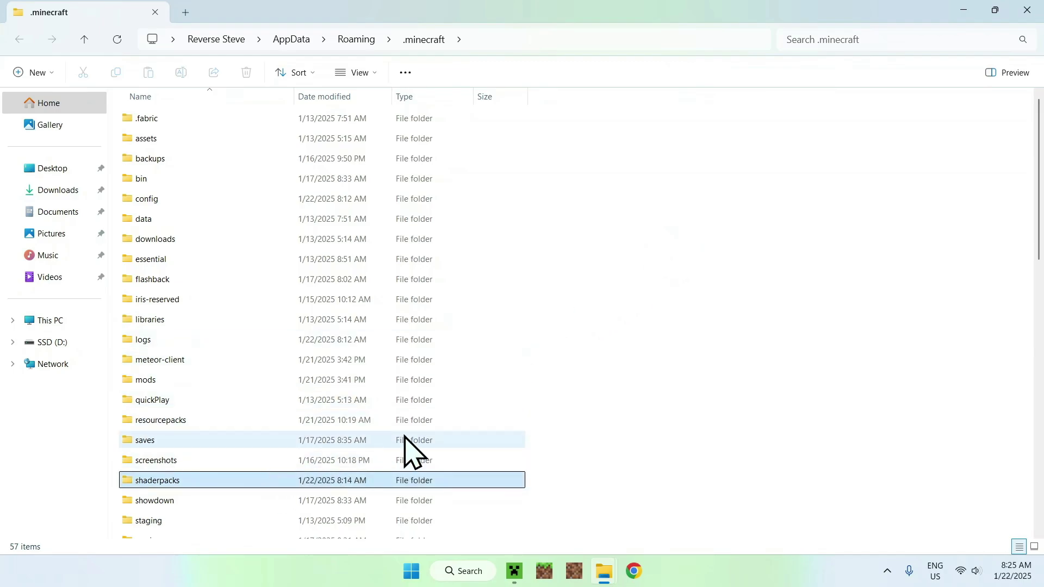
{"action": "double_click", "coordinate": [217, 481]}
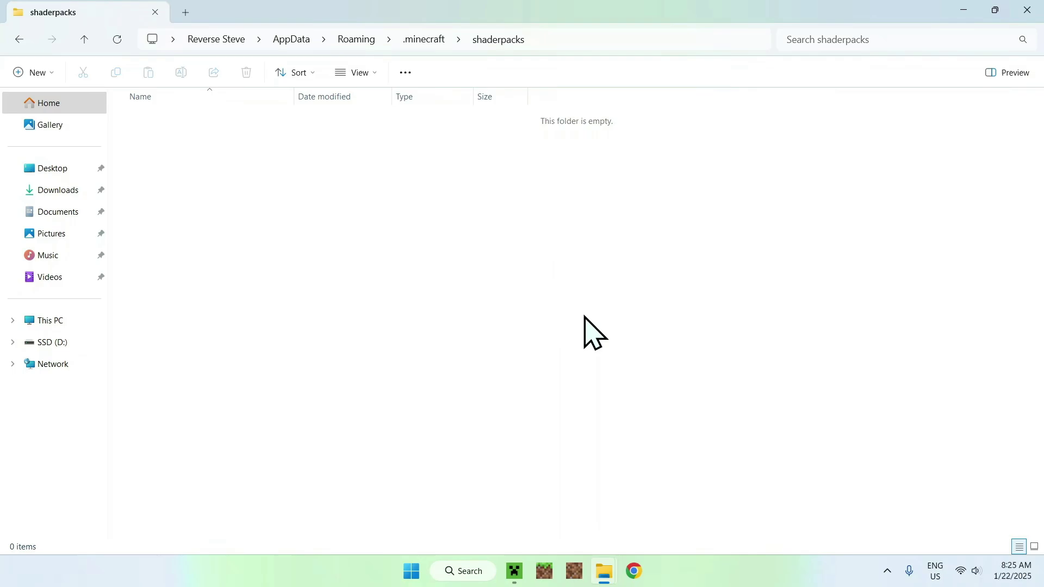
Copy Sildur's Vibrant Shaders v1.52 High.zip from Downloads and paste it into shaderpacks.
{"action": "left_click", "coordinate": [57, 190]}
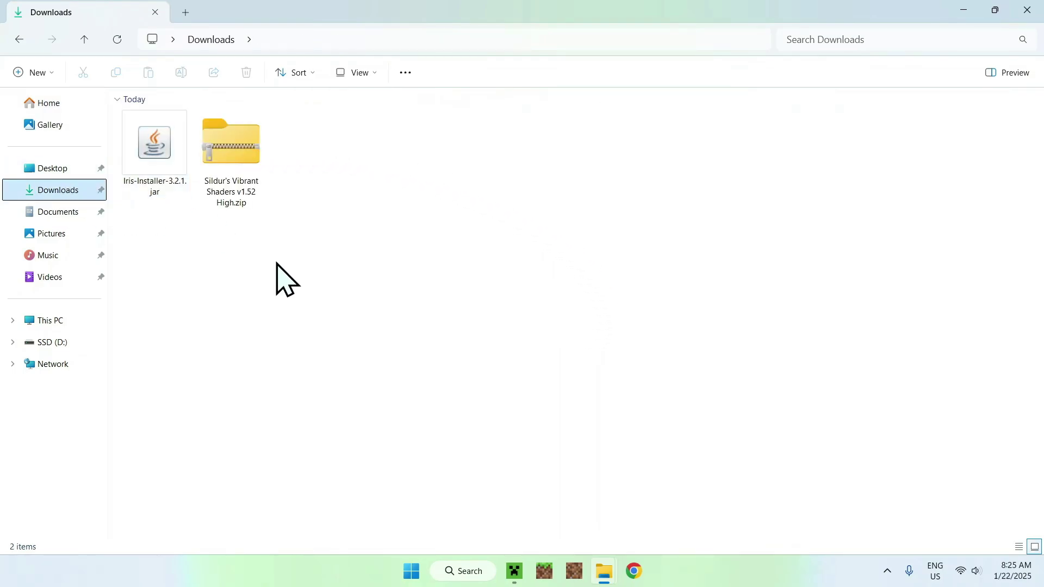
{"action": "left_click", "coordinate": [231, 144]}
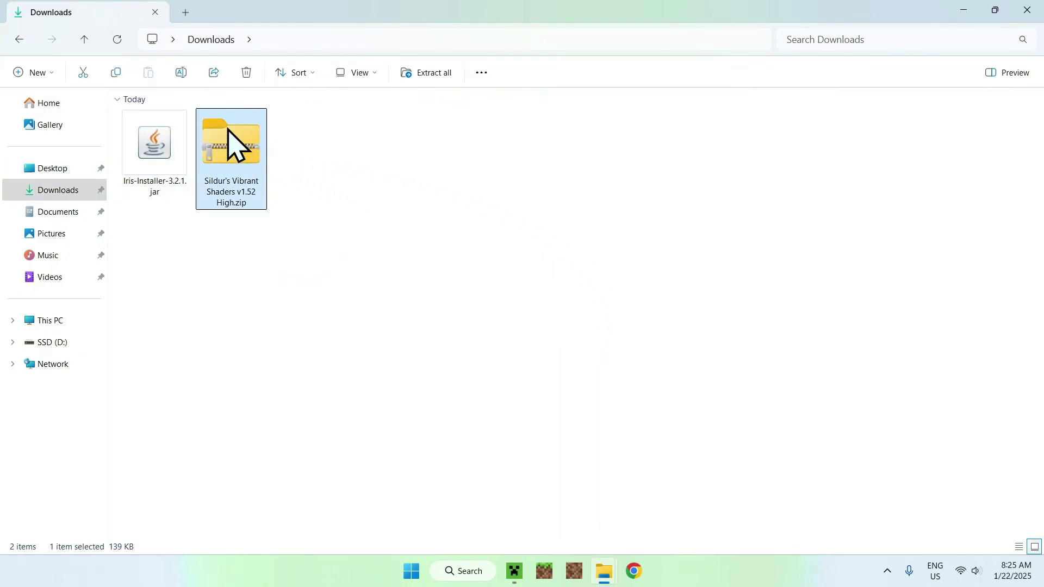
{"action": "left_click", "coordinate": [118, 76]}
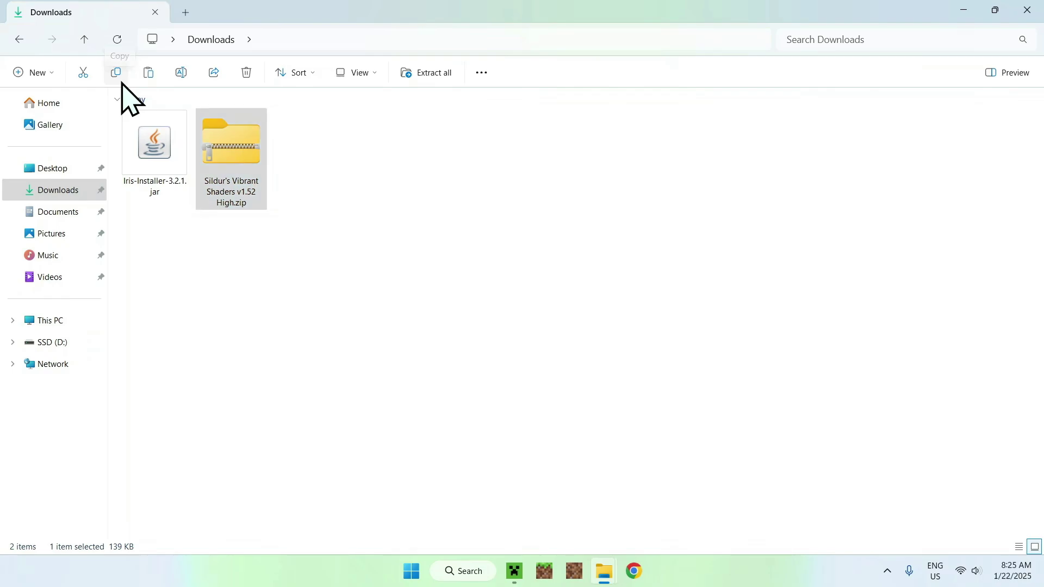
{"action": "left_click", "coordinate": [19, 40]}
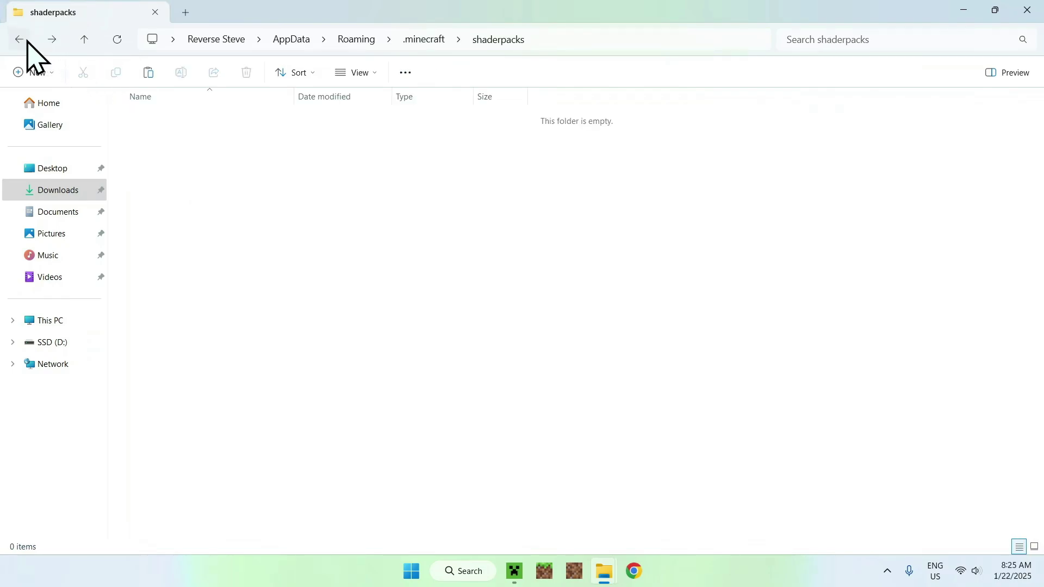
{"action": "left_click", "coordinate": [148, 72]}
{"action": "left_click", "coordinate": [235, 160]}
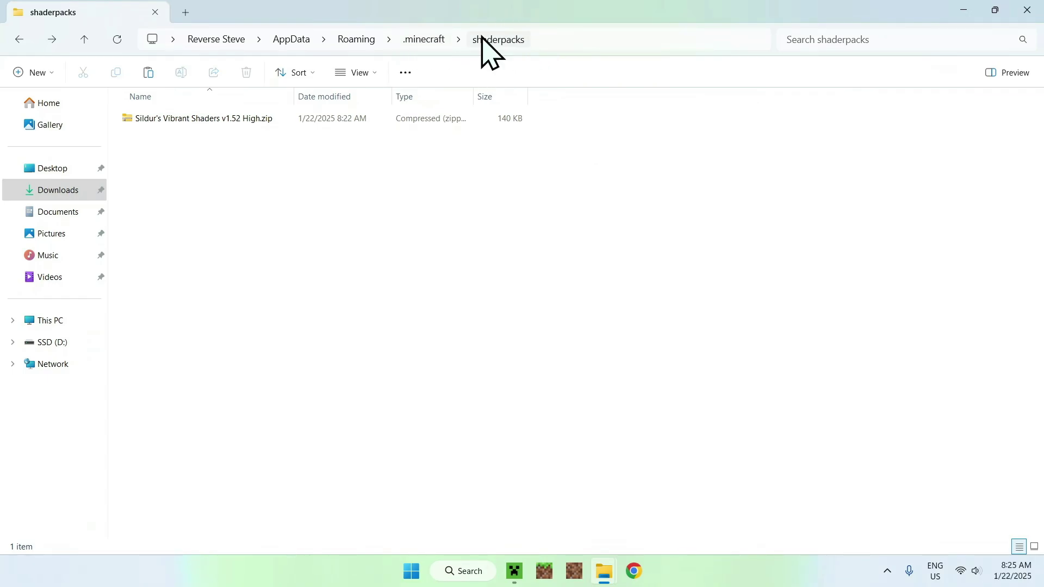
Launch the Iris & Sodium for 1.21.4 installation from the Java Edition page and maximize the game window.
{"action": "left_click_drag", "start_coordinate": [136, 147], "coordinate": [255, 156]}
{"action": "left_click", "coordinate": [515, 572]}
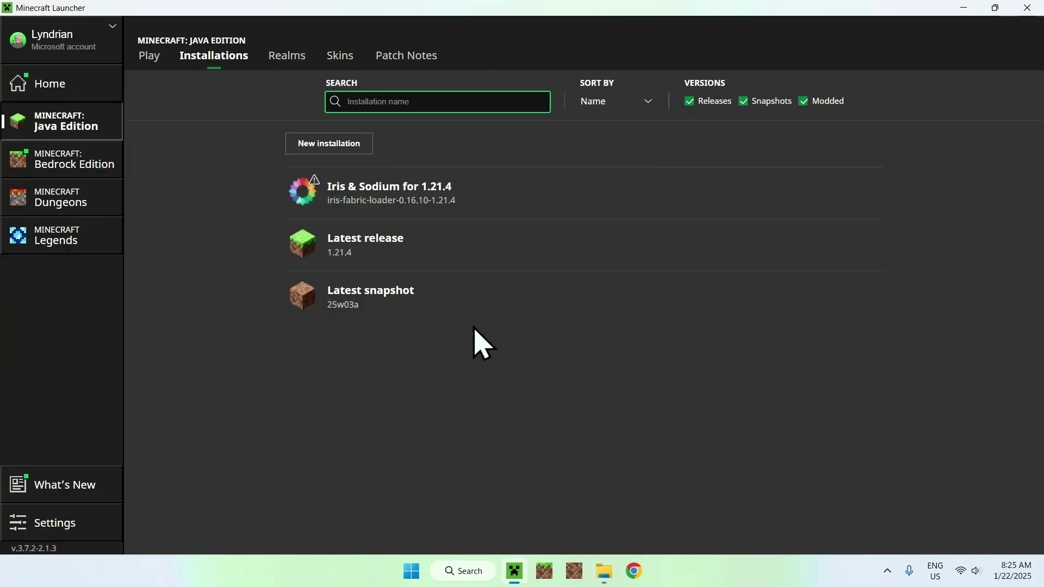
{"action": "left_click", "coordinate": [147, 57]}
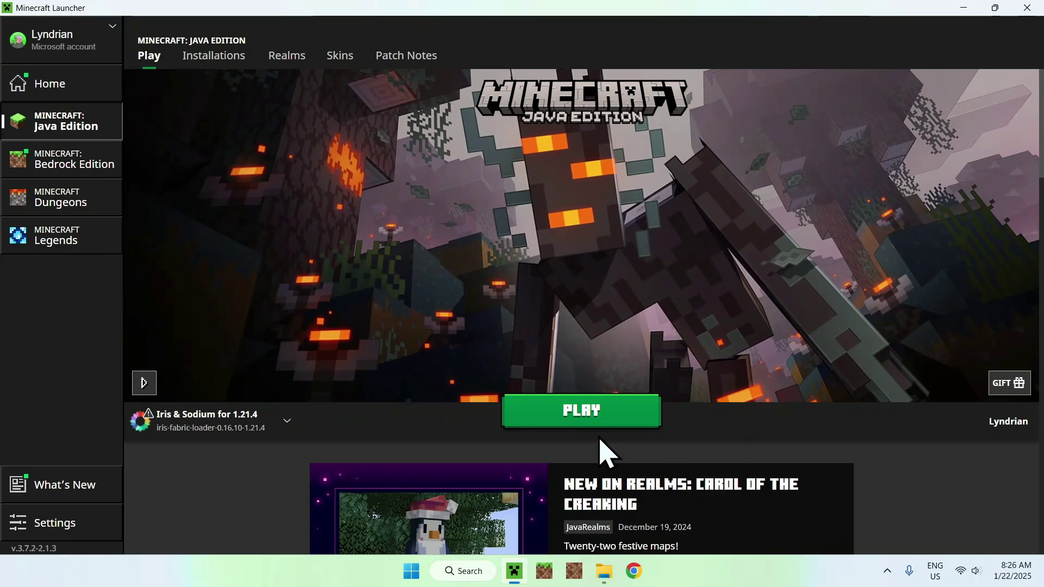
{"action": "left_click", "coordinate": [611, 413]}
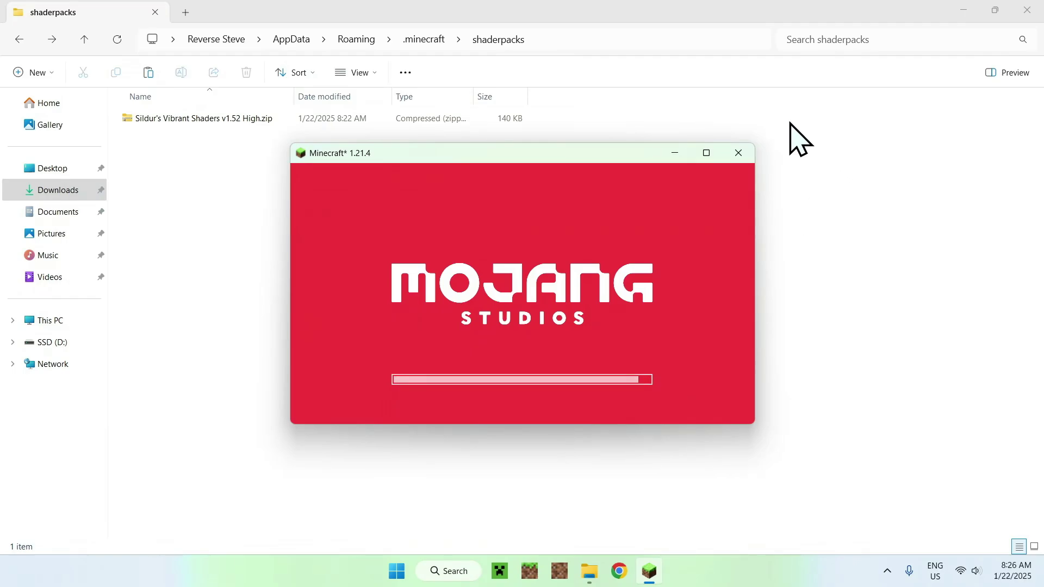
{"action": "left_click", "coordinate": [706, 153]}
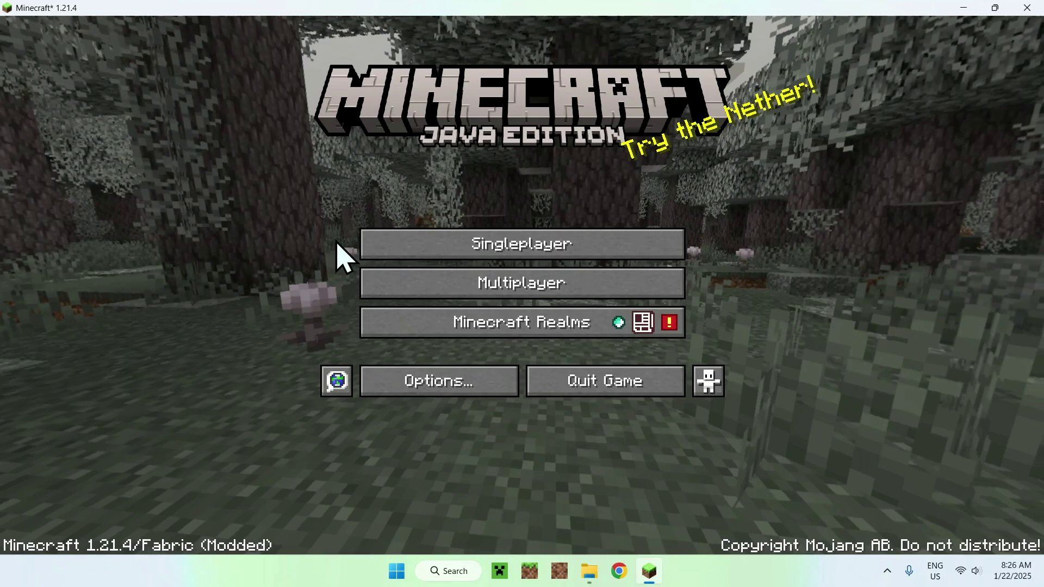
Load the Tutorials singleplayer world, walk forward across the hill, and pause the game.
{"action": "left_click", "coordinate": [375, 243]}
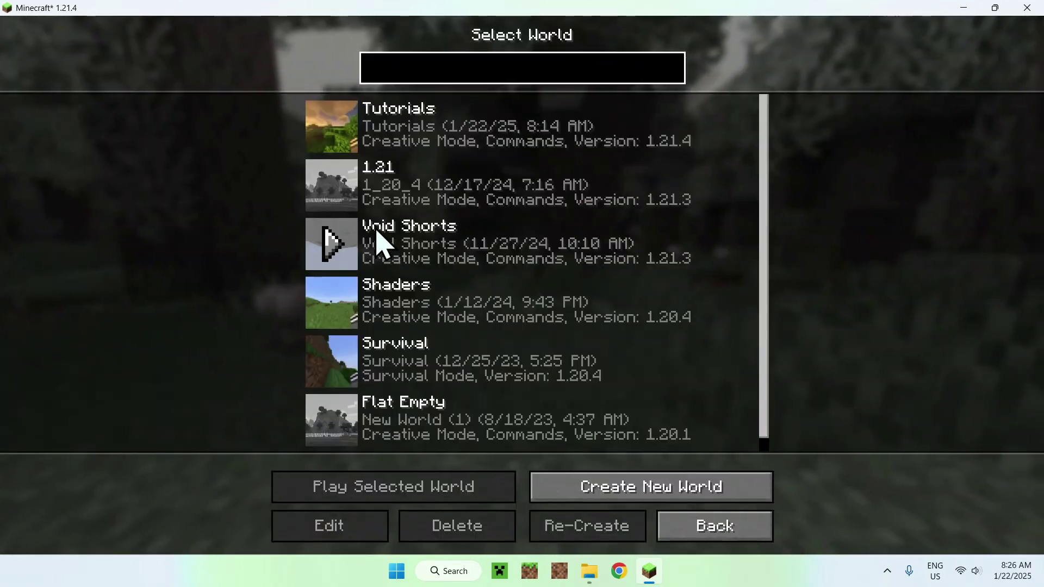
{"action": "left_click", "coordinate": [332, 123]}
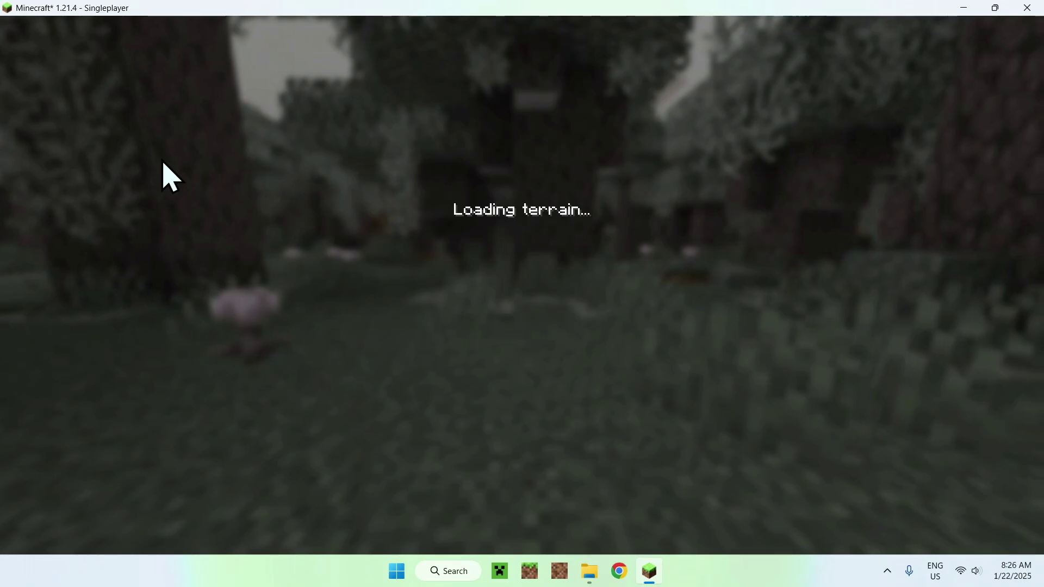
{"action": "key", "text": "w"}
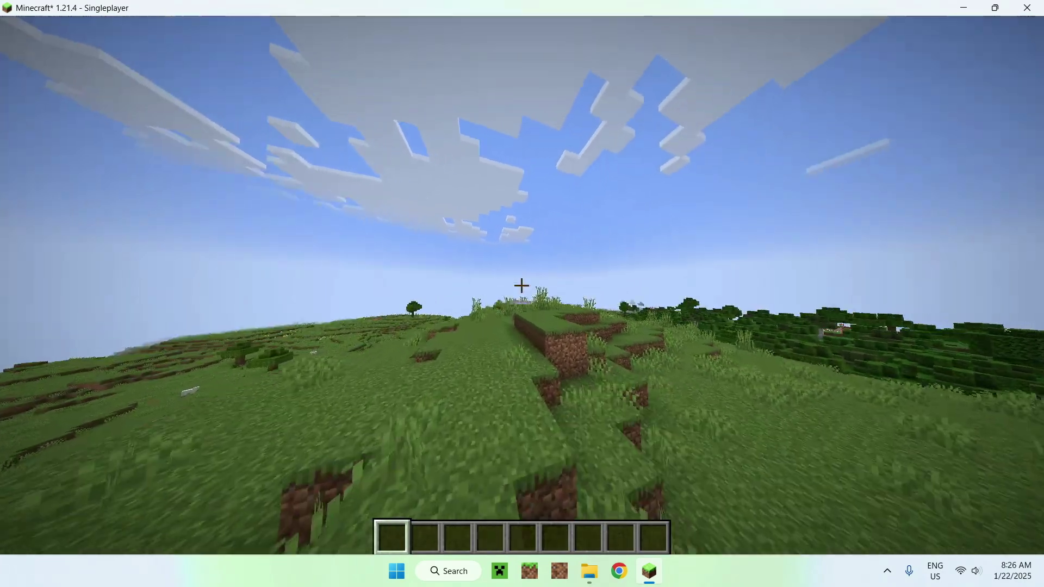
{"action": "key", "text": "w"}
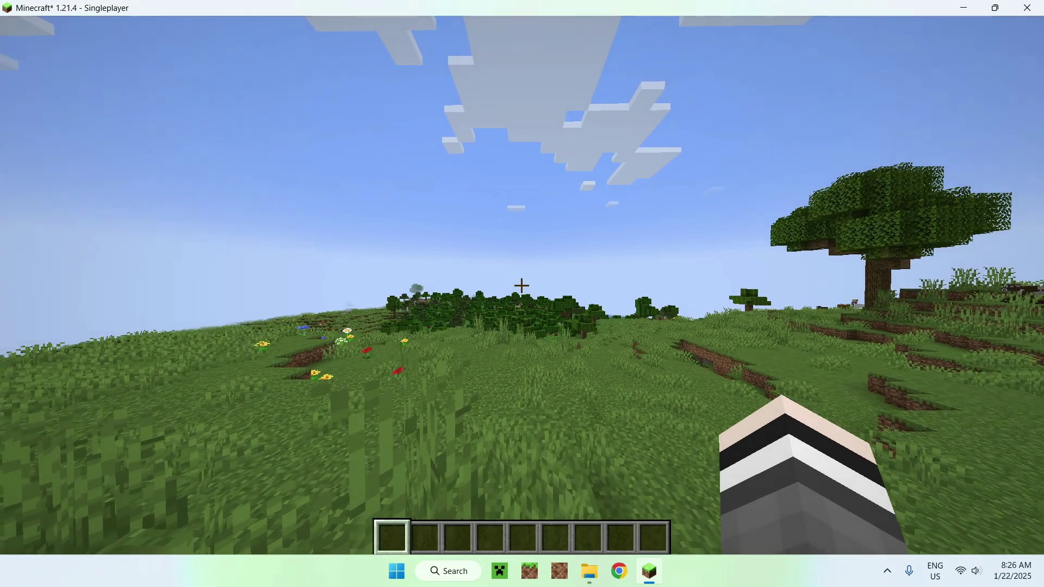
{"action": "key", "text": "Escape"}
Go through Options and Video Settings to Shader Packs, with Sildur's Vibrant Shaders v1.52 High.zip selected.
{"action": "left_click", "coordinate": [489, 309]}
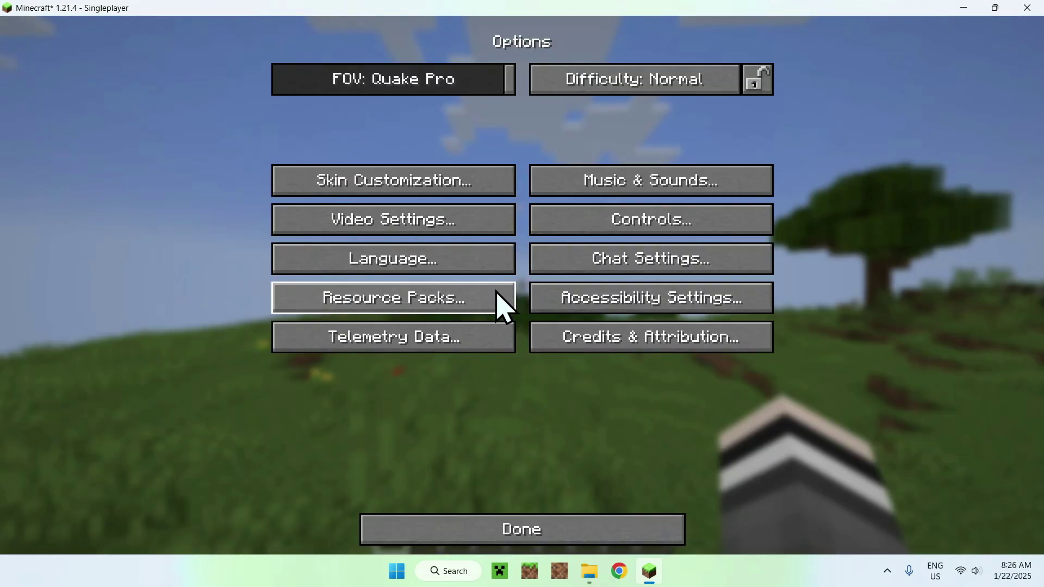
{"action": "left_click", "coordinate": [488, 229]}
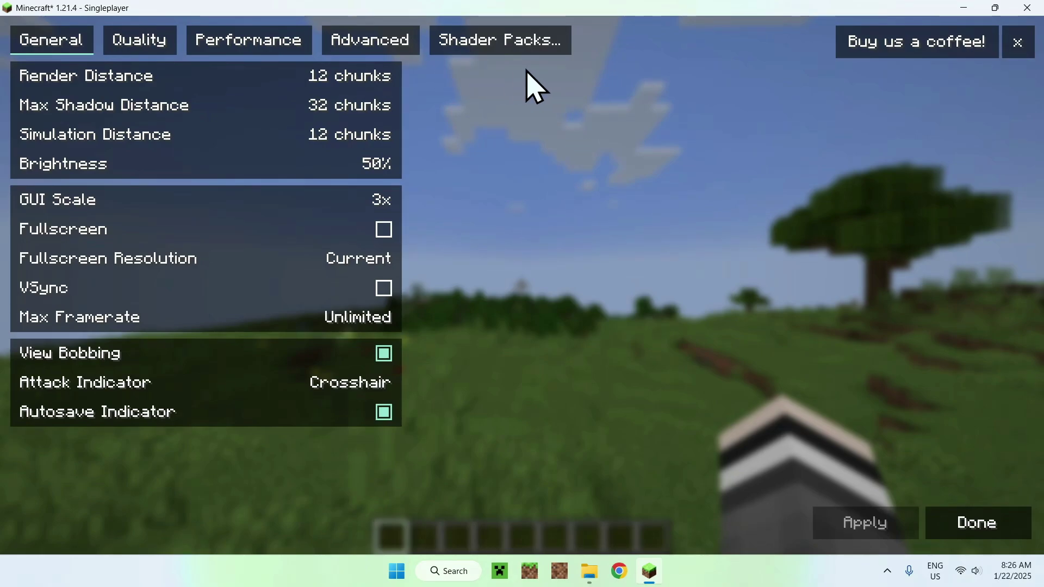
{"action": "left_click", "coordinate": [496, 50]}
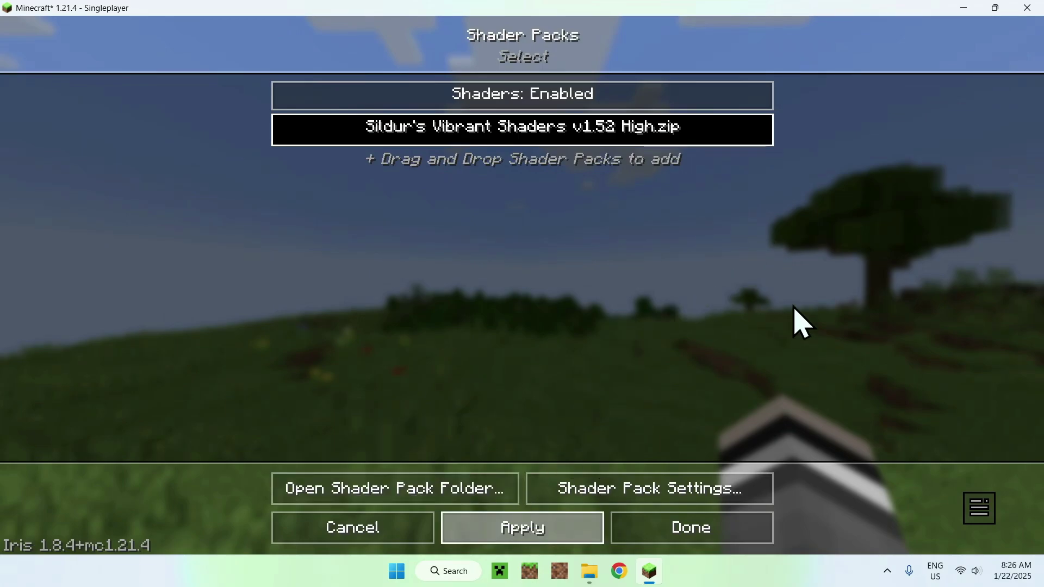
Resume the world and walk forward to see the shaded terrain.
{"action": "key", "text": "Escape"}
{"action": "key", "text": "Escape"}
{"action": "key", "text": "Escape"}
{"action": "key", "text": "Escape"}
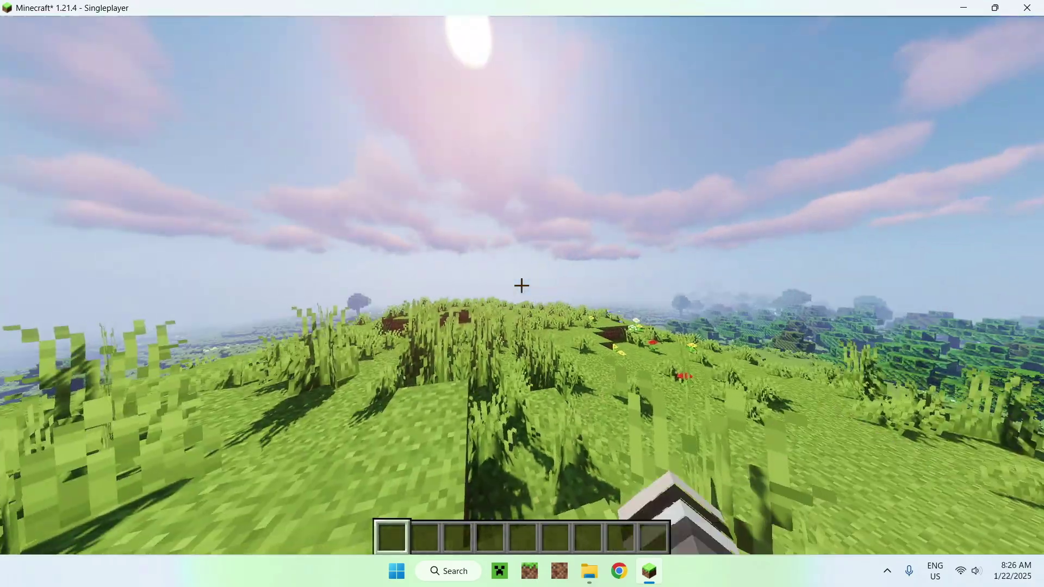
{"action": "key", "text": "w"}
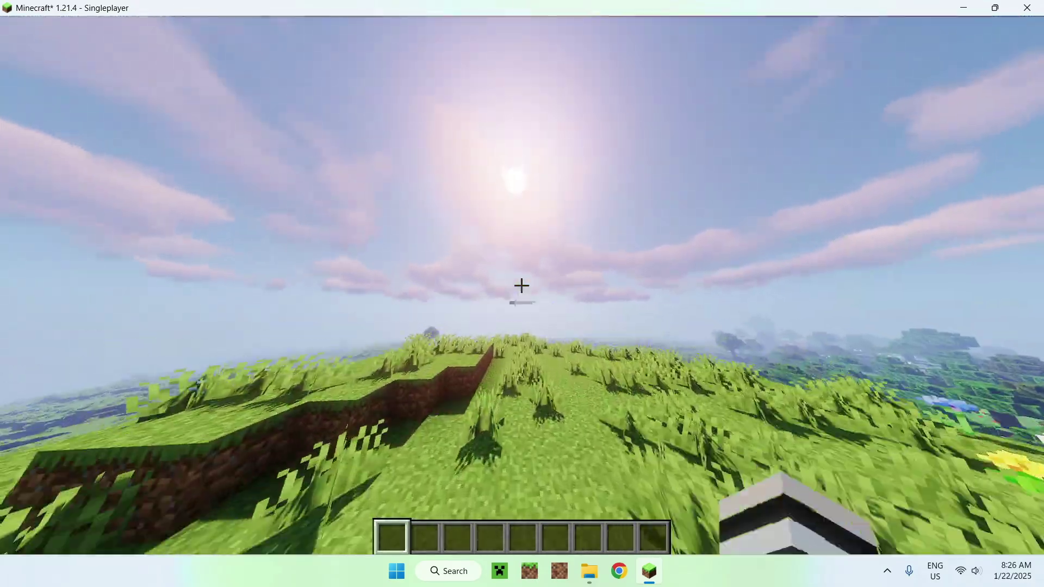
{"action": "key", "text": "w"}
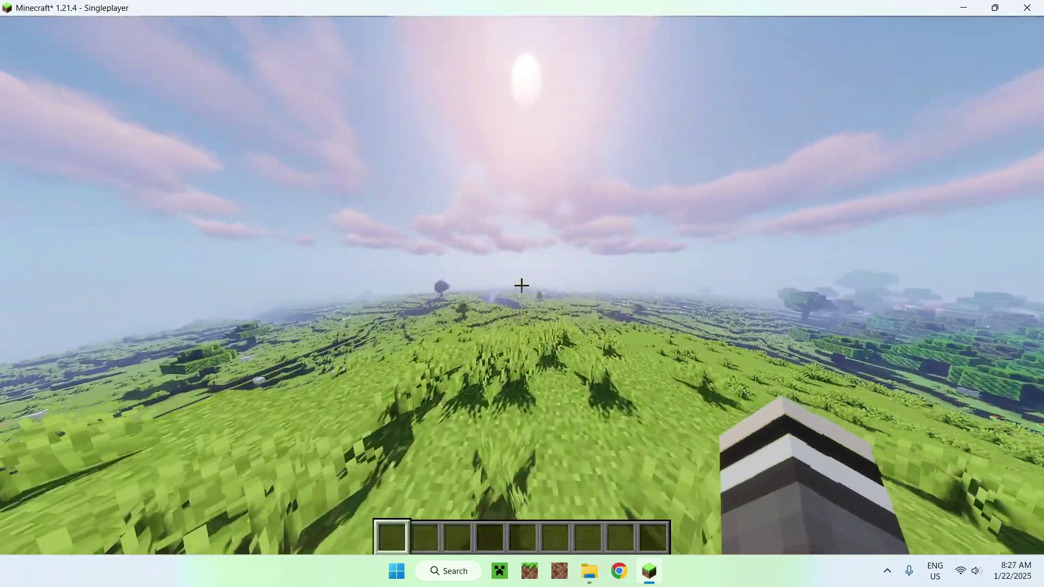
Switch to third-person view and walk along the grassy path toward the tree.
{"action": "key", "text": "F5"}
{"action": "key", "text": "F5"}
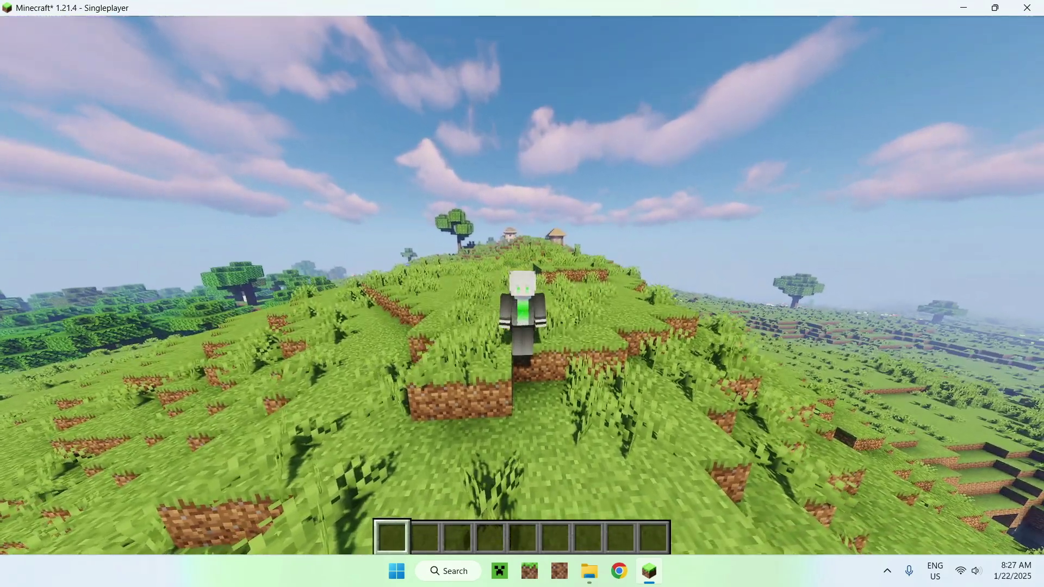
{"action": "key", "text": "w"}
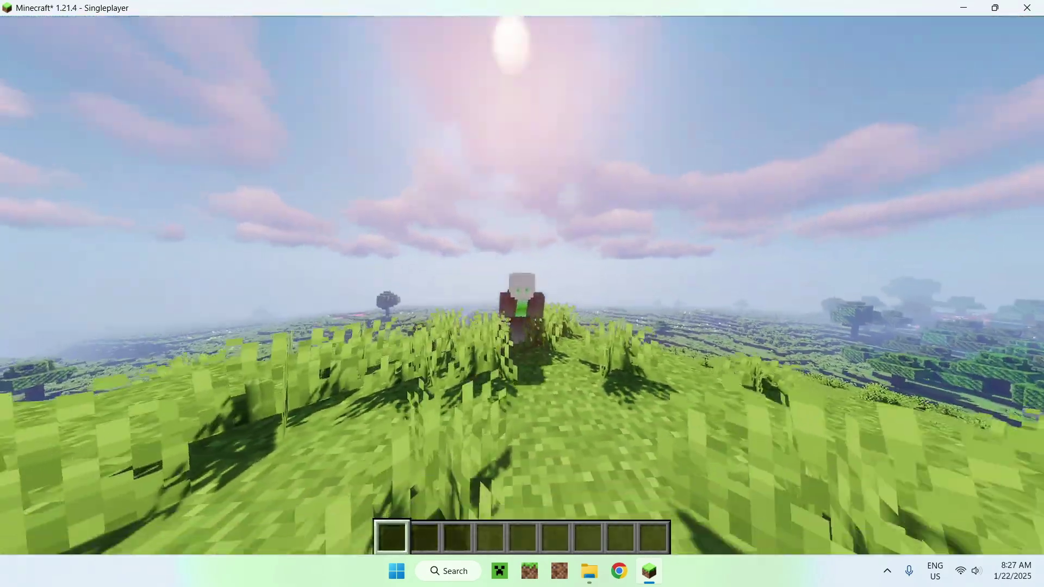
{"action": "key", "text": "w"}
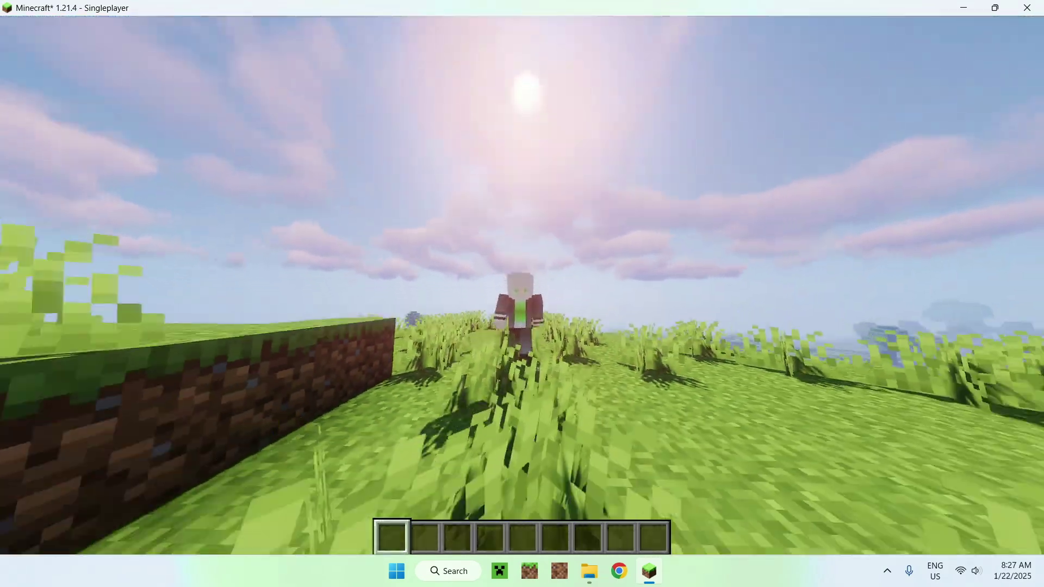
{"action": "key", "text": "w"}
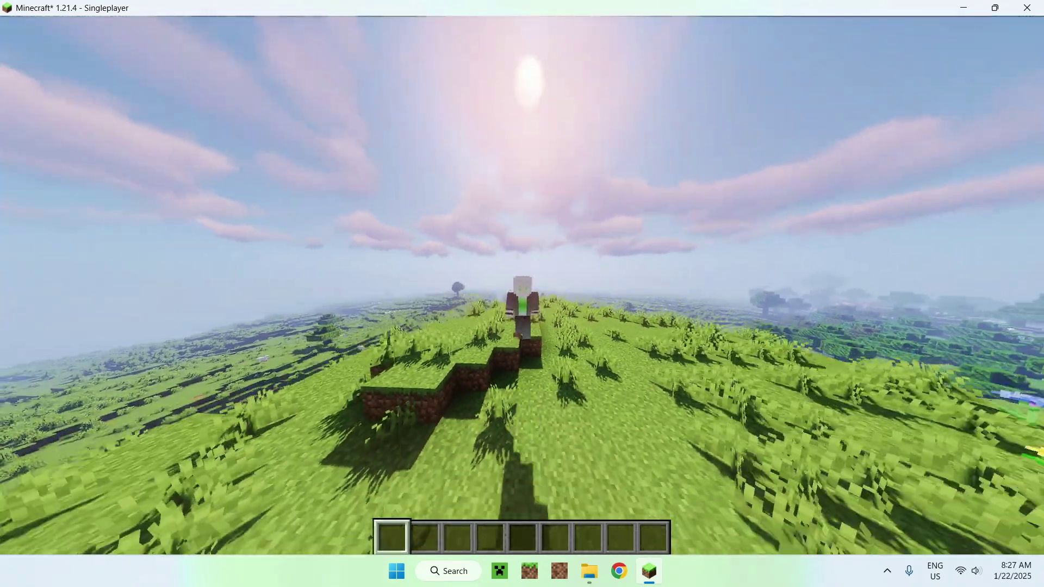
{"action": "key", "text": "w"}
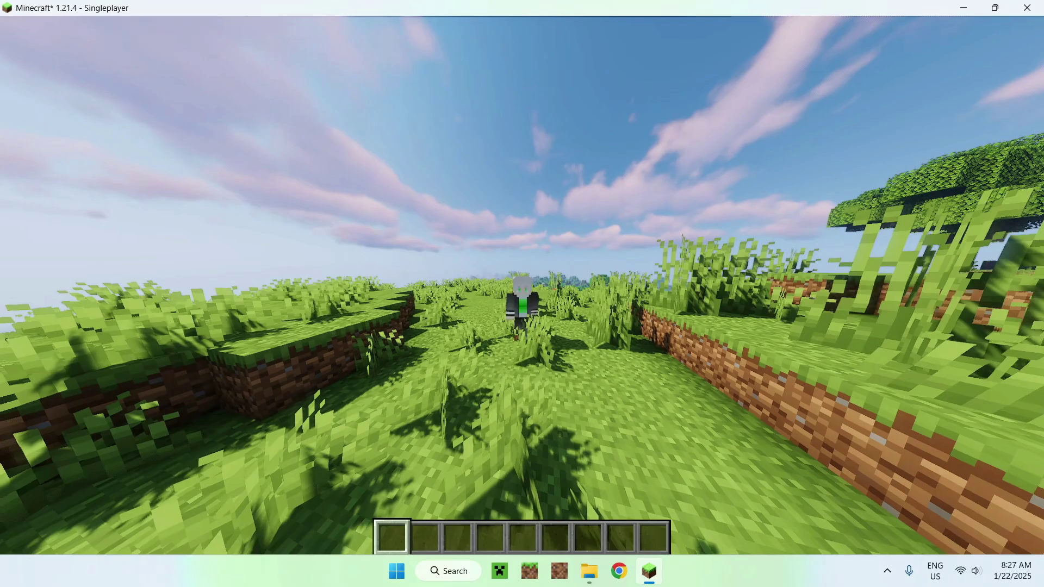
{"action": "key", "text": "w"}
{"action": "key", "text": "s"}
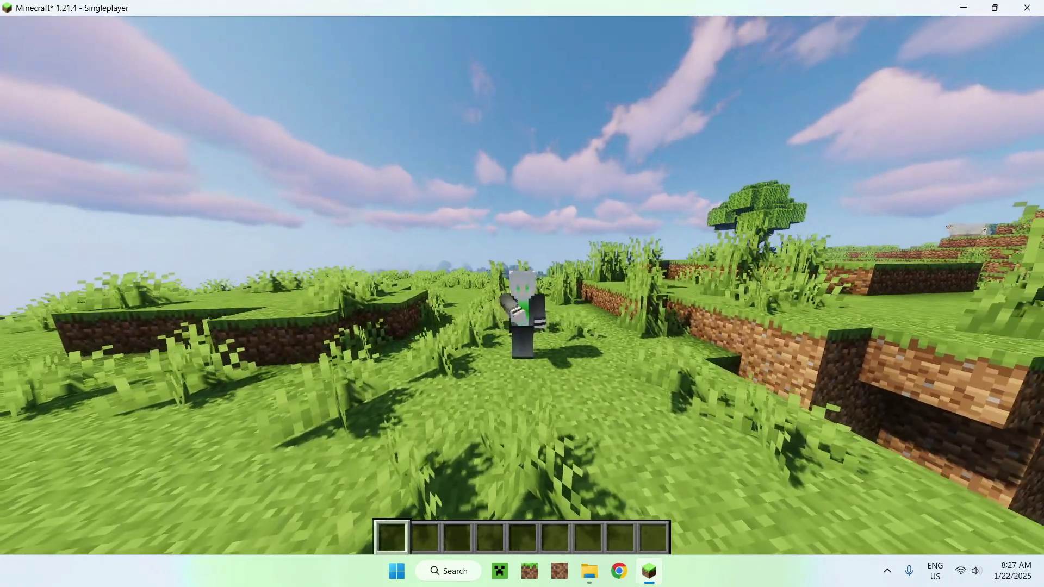